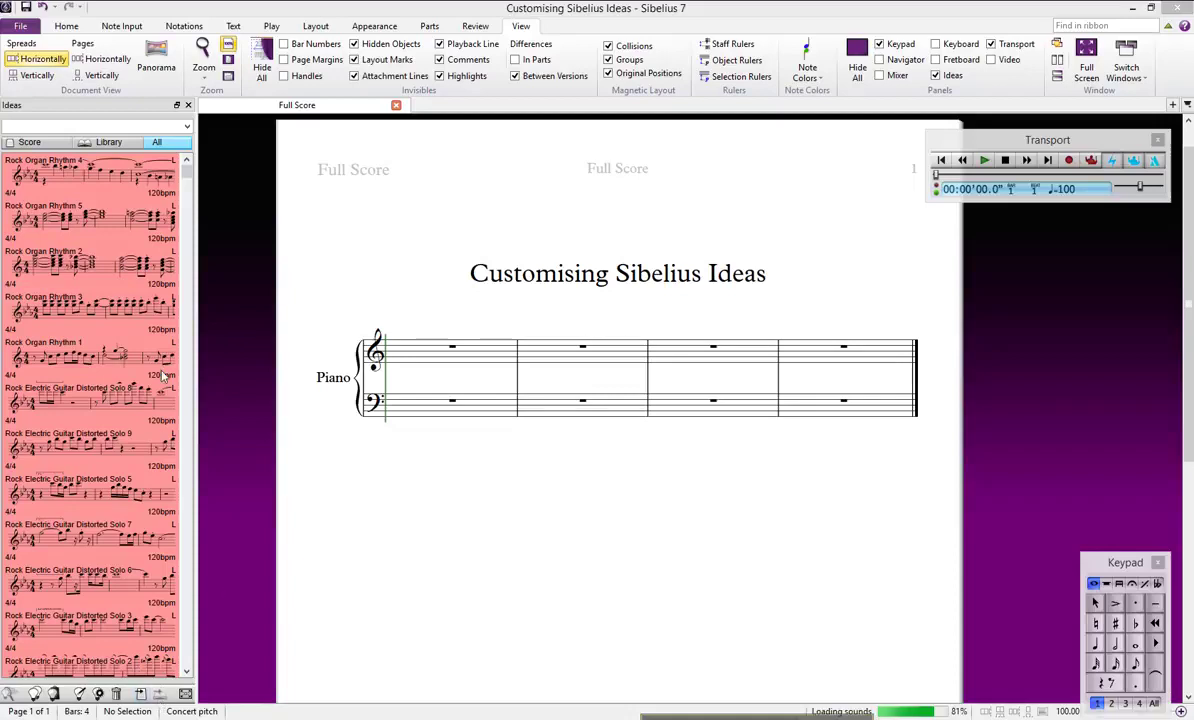
Step: Search the Ideas list for "Piano" and browse the matching ideas
{"action": "mouse_move", "coordinate": [186, 172]}
{"action": "left_mouse_down"}
{"action": "mouse_move", "coordinate": [173, 464]}
{"action": "mouse_move", "coordinate": [184, 542]}
{"action": "mouse_move", "coordinate": [190, 161]}
{"action": "left_mouse_up"}
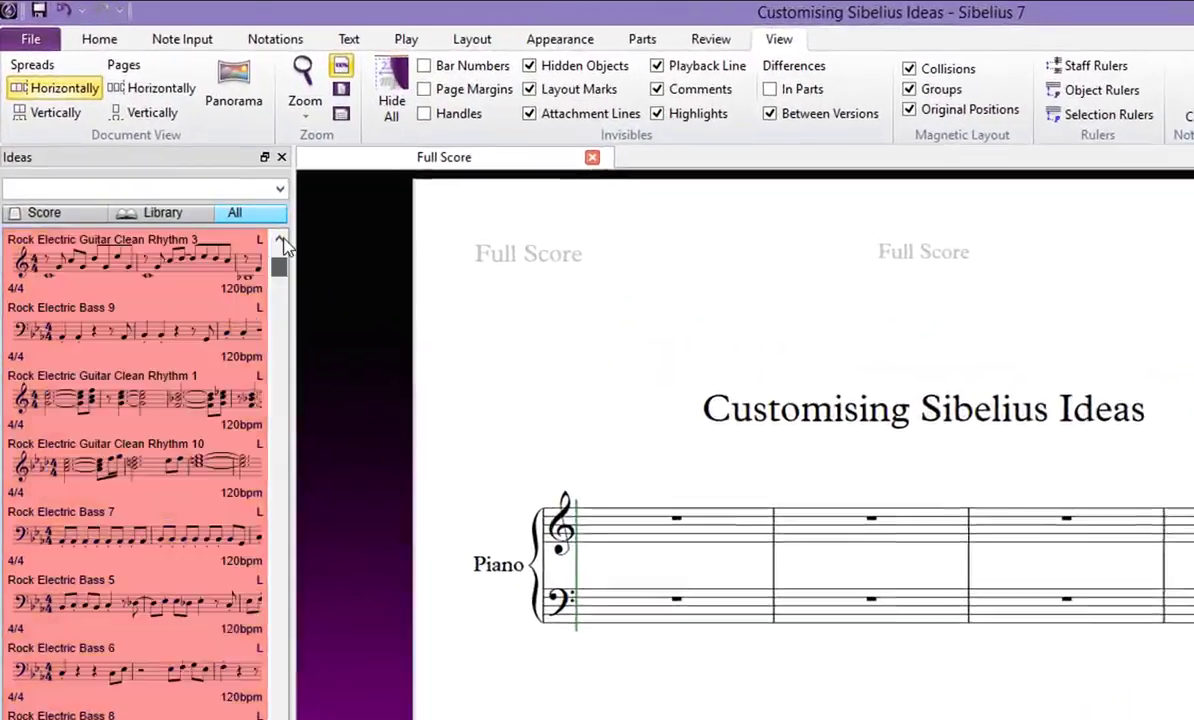
{"action": "left_click_drag", "start_coordinate": [284, 247], "coordinate": [283, 236]}
{"action": "left_click", "coordinate": [72, 190]}
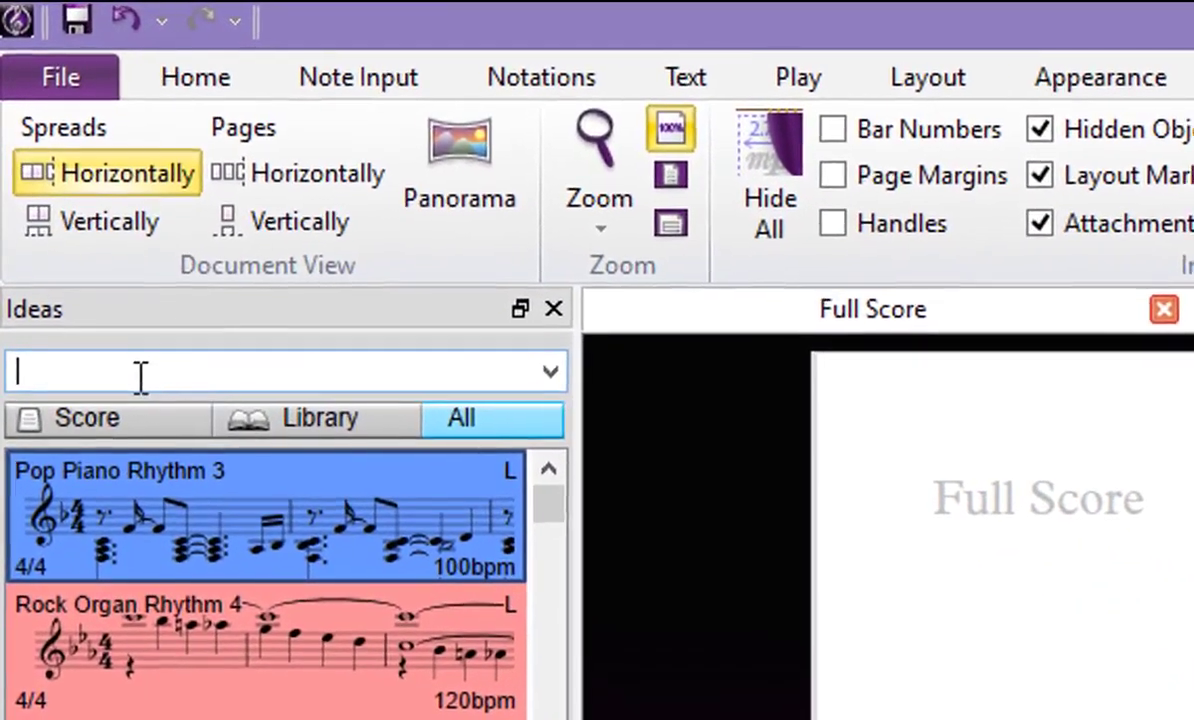
{"action": "type", "text": "Piano"}
{"action": "key", "text": "Return"}
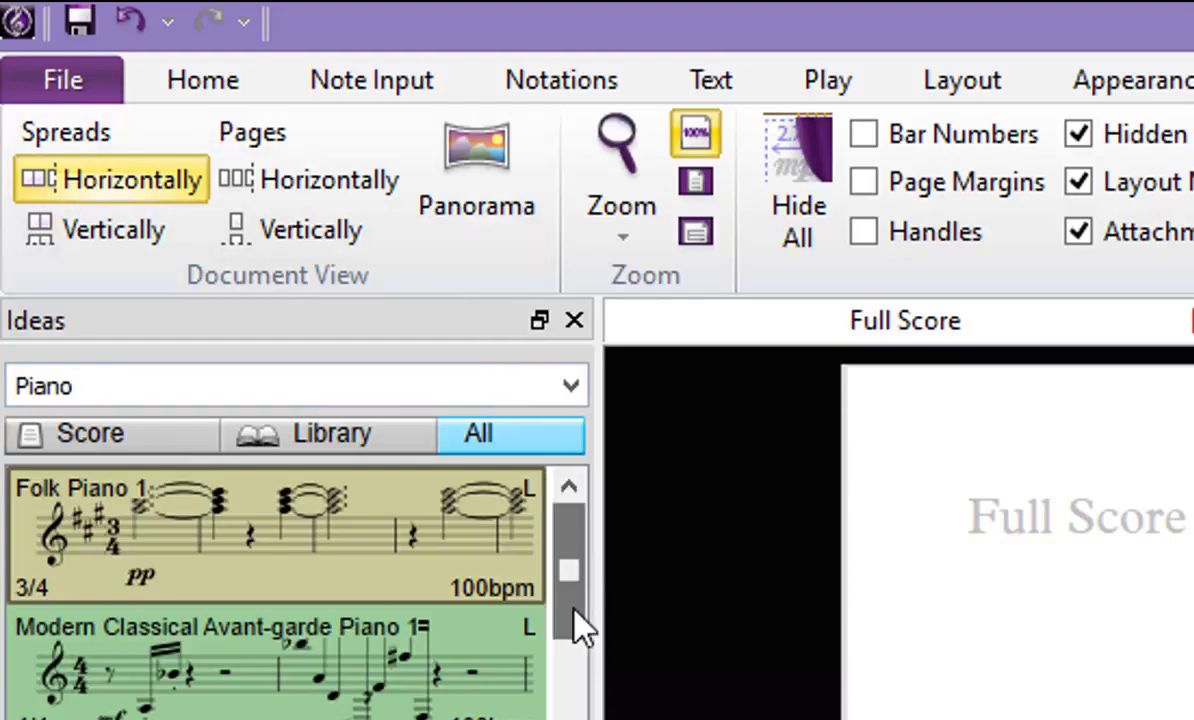
{"action": "left_click_drag", "start_coordinate": [578, 624], "coordinate": [581, 525]}
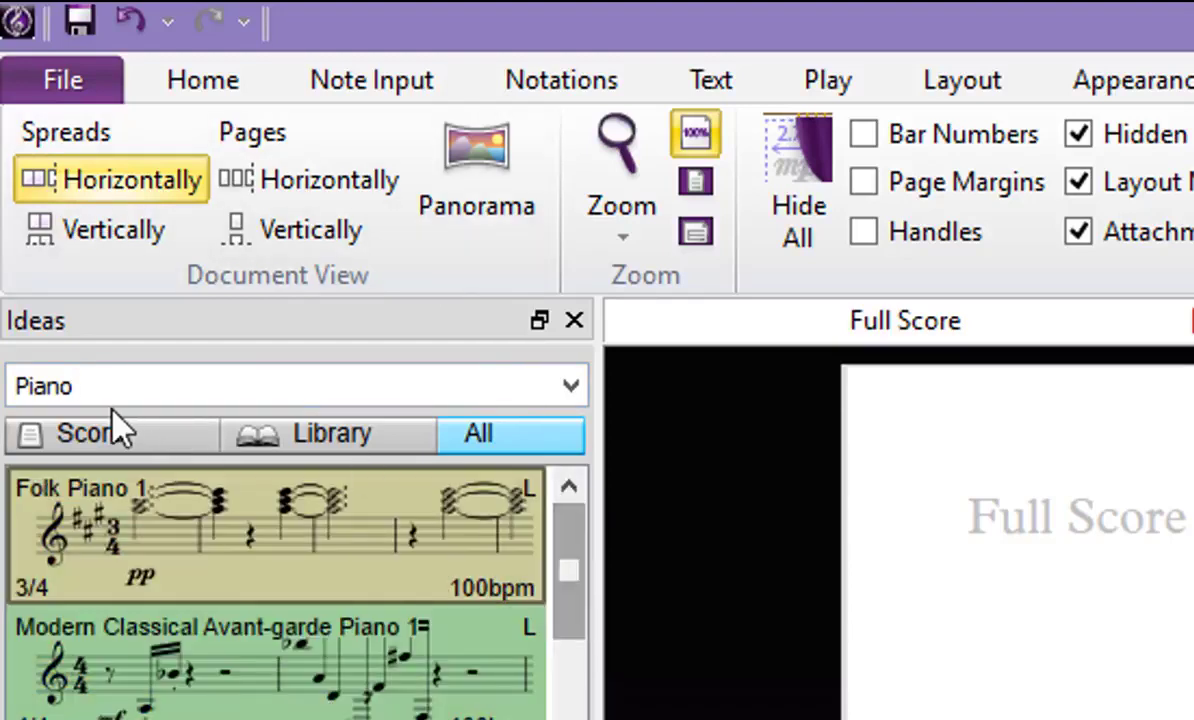
Step: Clear the "Piano" filter from the Ideas list and look through the available ideas
{"action": "left_click_drag", "start_coordinate": [73, 386], "coordinate": [21, 392]}
{"action": "key", "text": "BackSpace"}
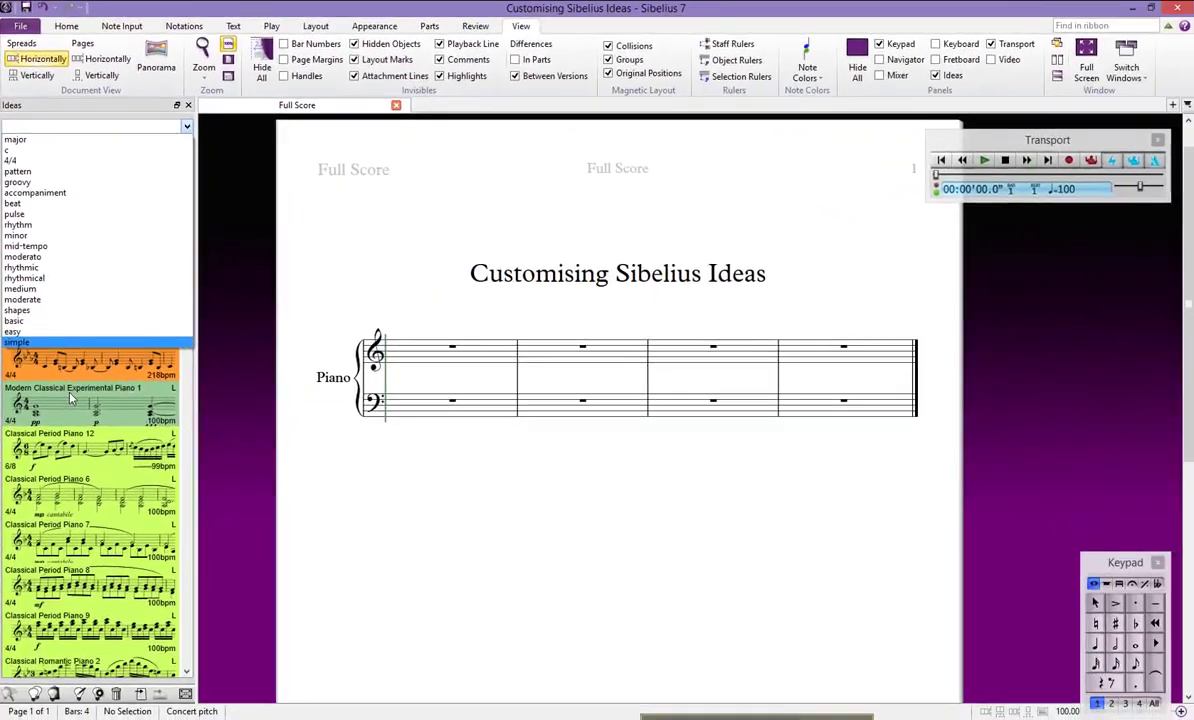
{"action": "left_click", "coordinate": [70, 398]}
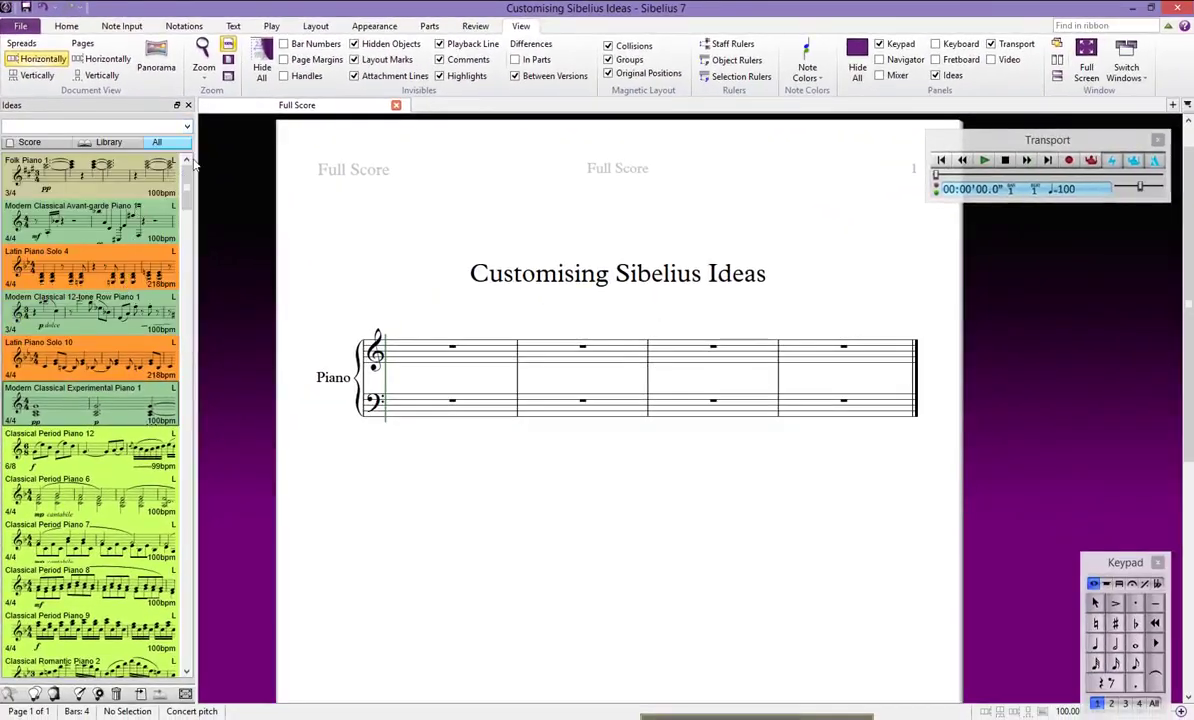
{"action": "mouse_move", "coordinate": [186, 181]}
{"action": "left_mouse_down"}
{"action": "mouse_move", "coordinate": [186, 340]}
{"action": "mouse_move", "coordinate": [182, 168]}
{"action": "left_mouse_up"}
{"action": "left_click_drag", "start_coordinate": [188, 190], "coordinate": [199, 292]}
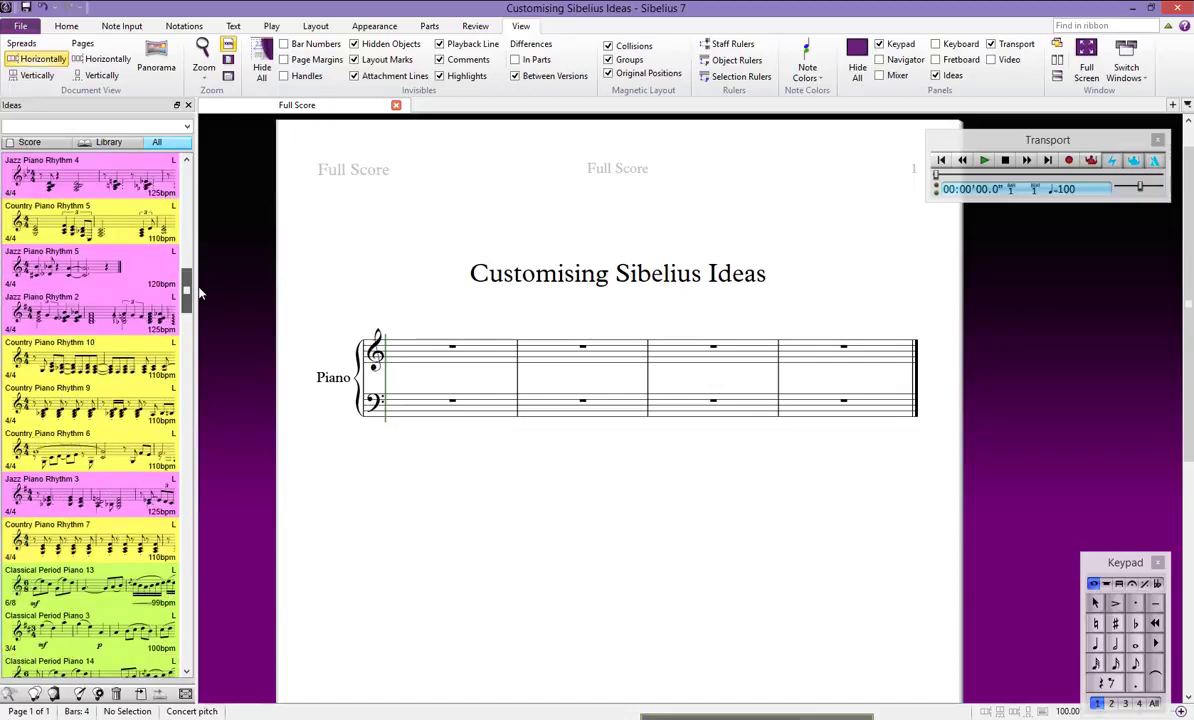
{"action": "left_click_drag", "start_coordinate": [199, 292], "coordinate": [196, 270]}
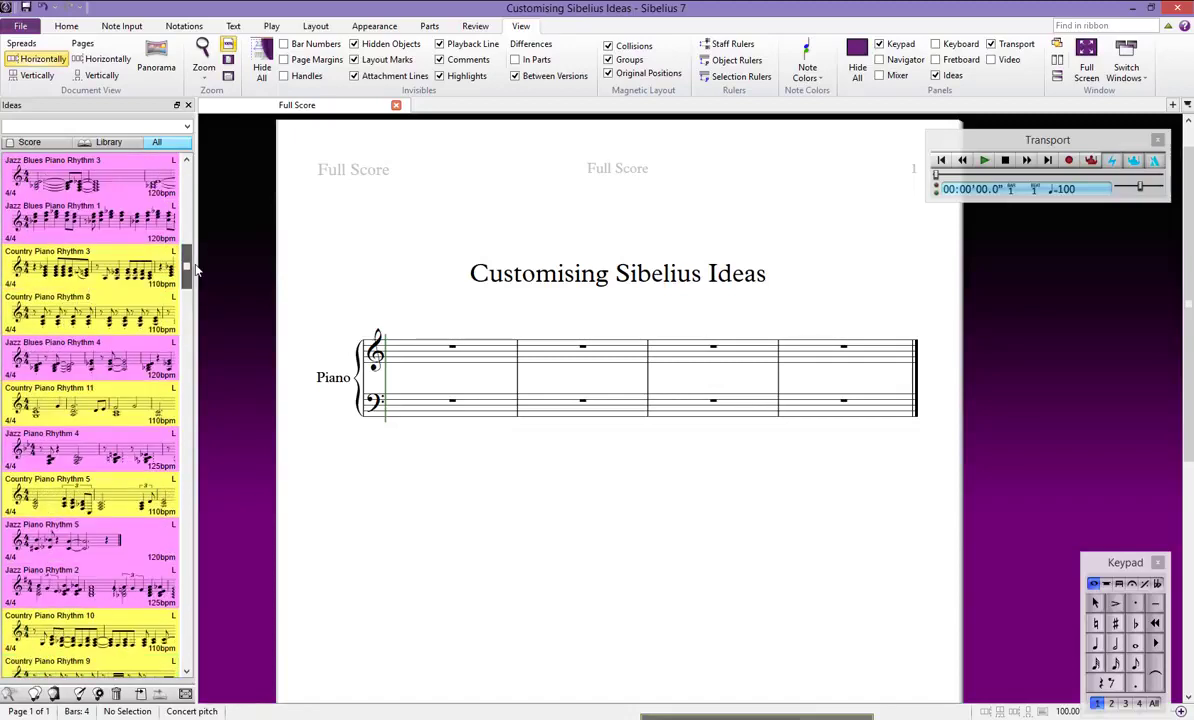
Step: Open the detailed Ideas window, make it smaller and sort the ideas by instruments
{"action": "left_click", "coordinate": [185, 692]}
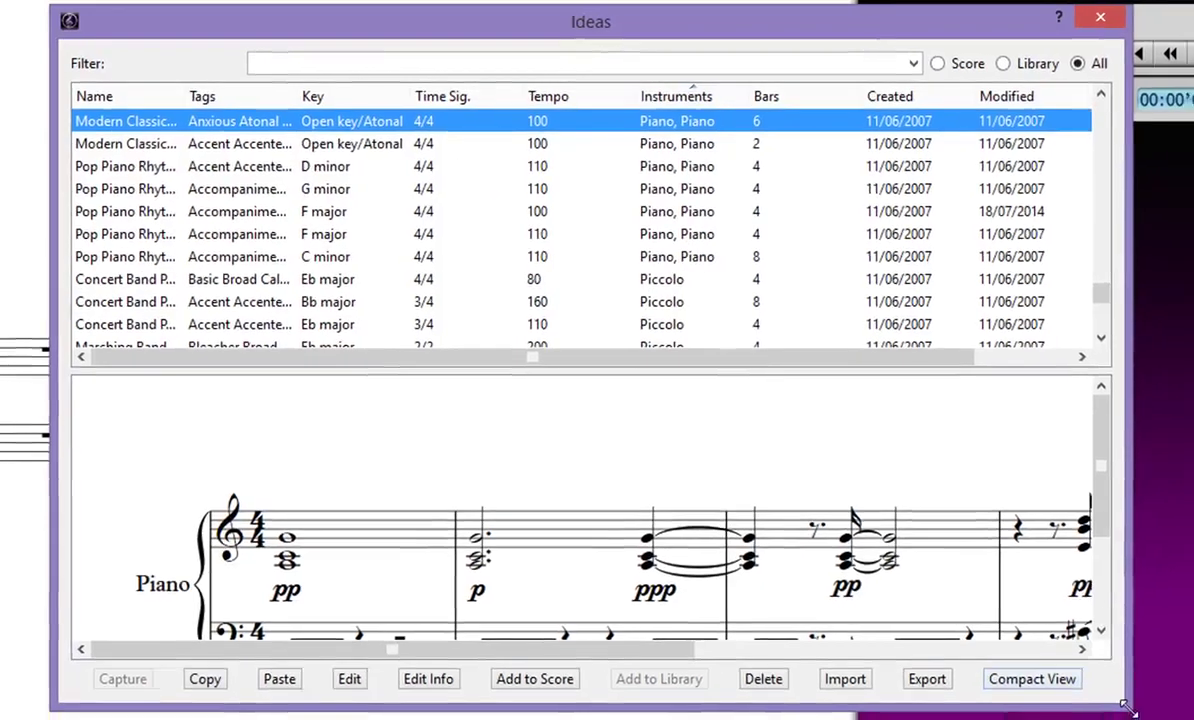
{"action": "left_click_drag", "start_coordinate": [1134, 712], "coordinate": [1078, 652]}
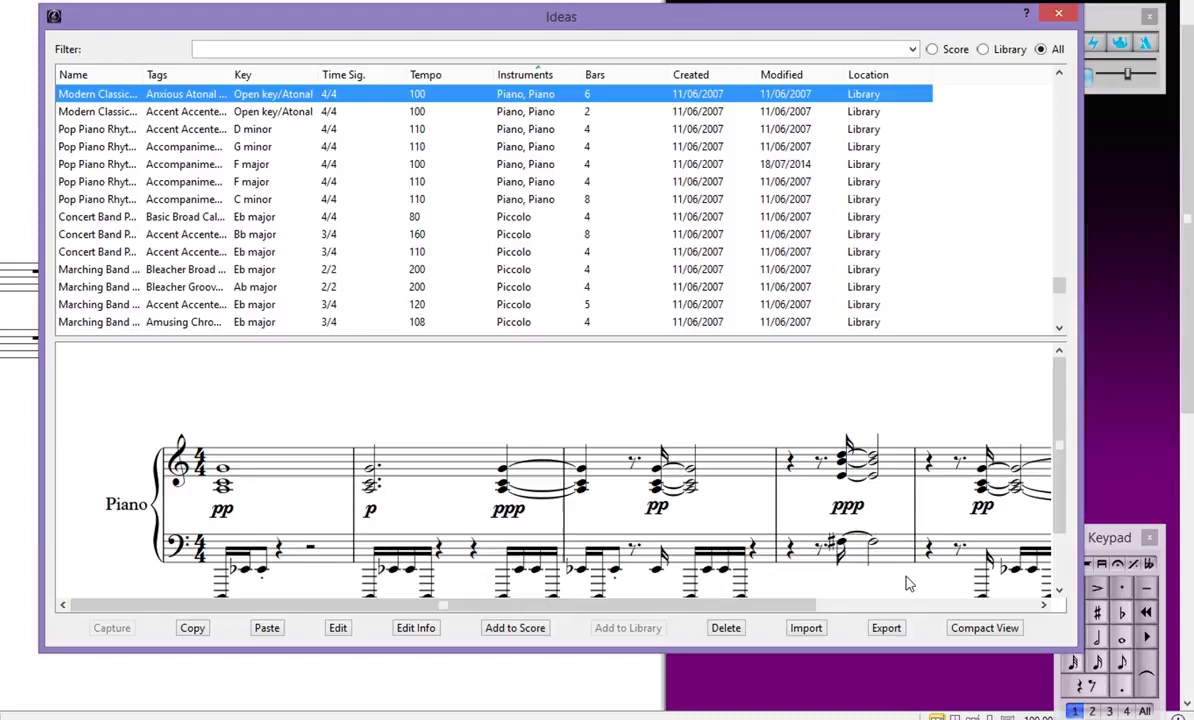
{"action": "left_click", "coordinate": [327, 236]}
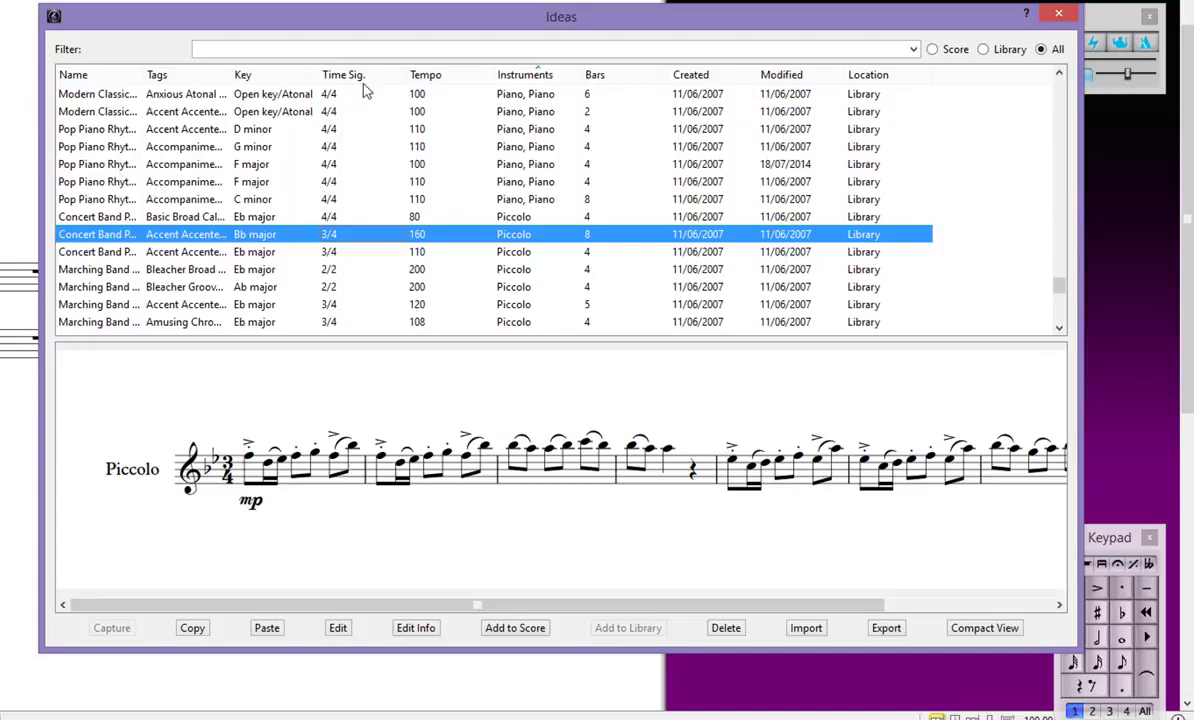
{"action": "left_click", "coordinate": [540, 76]}
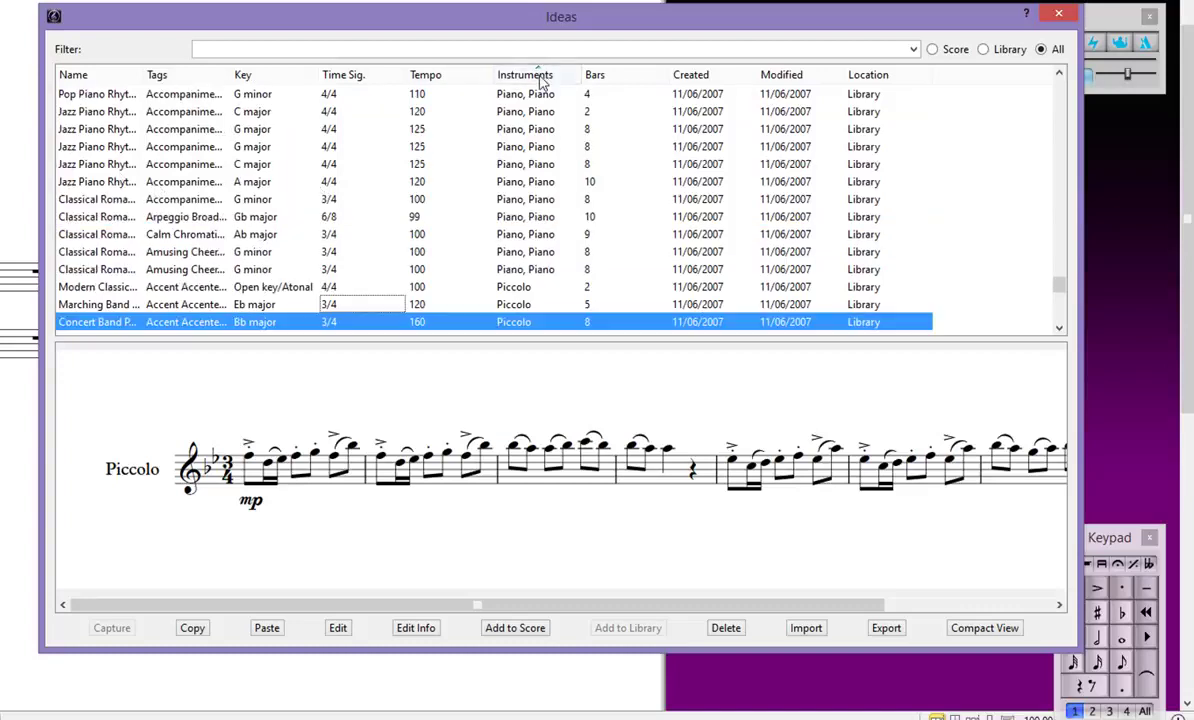
Step: Preview the notation of several Classical Romantic and Jazz piano ideas and widen the Name column
{"action": "left_click", "coordinate": [521, 270]}
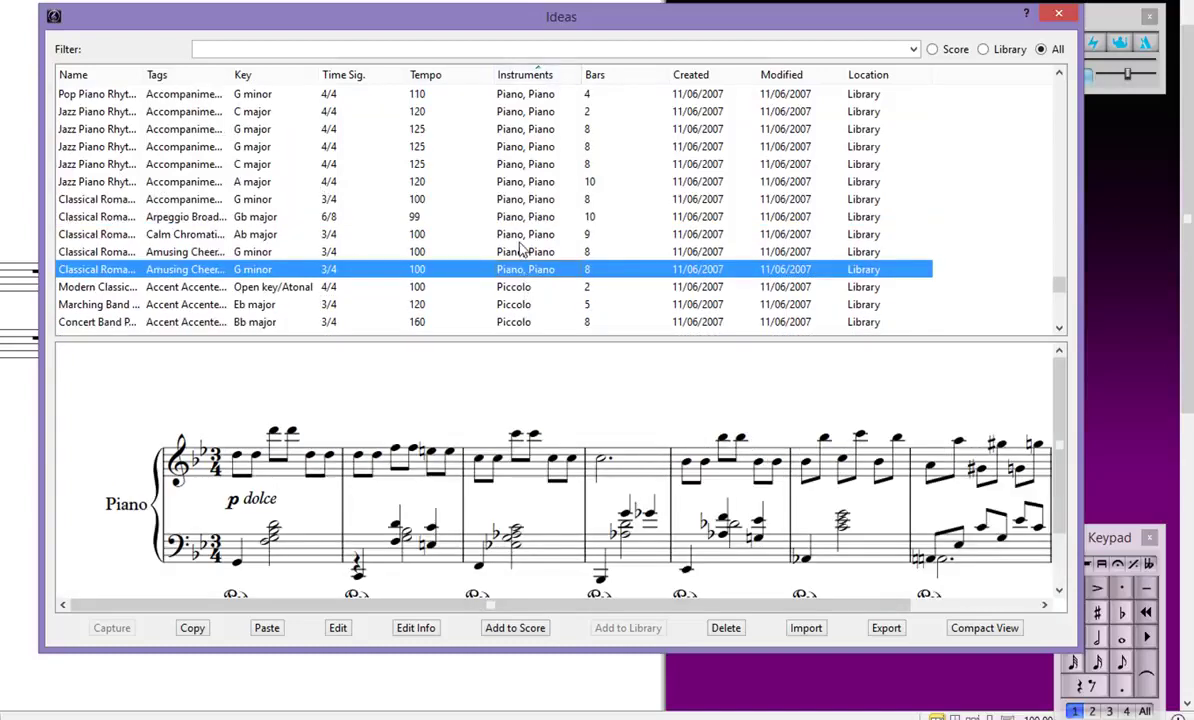
{"action": "left_click", "coordinate": [518, 234]}
{"action": "left_click", "coordinate": [517, 181]}
{"action": "left_click", "coordinate": [516, 130]}
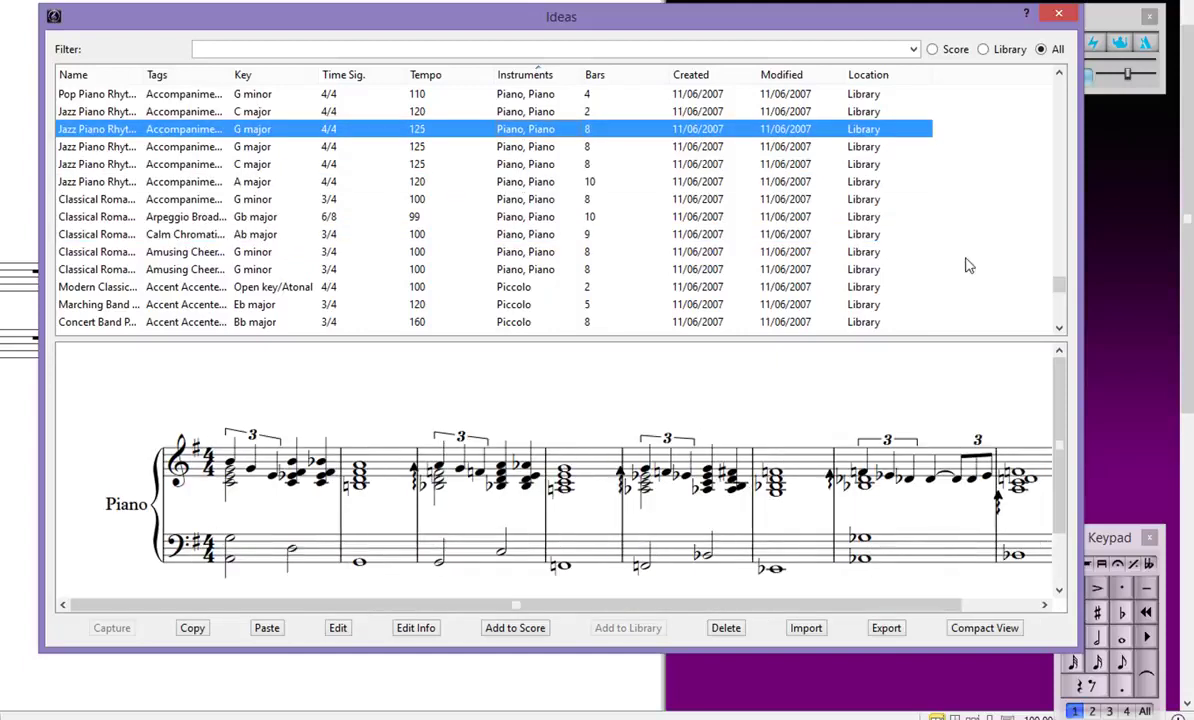
{"action": "left_click_drag", "start_coordinate": [1058, 287], "coordinate": [1059, 237]}
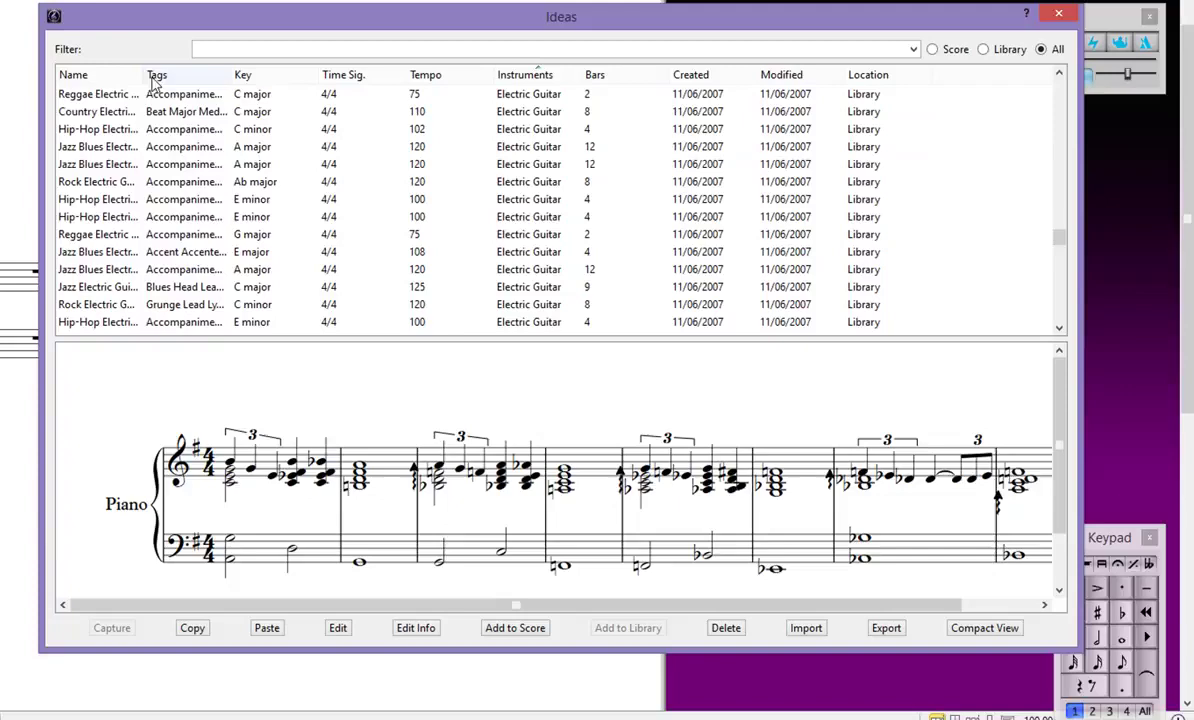
{"action": "left_click_drag", "start_coordinate": [141, 74], "coordinate": [237, 74]}
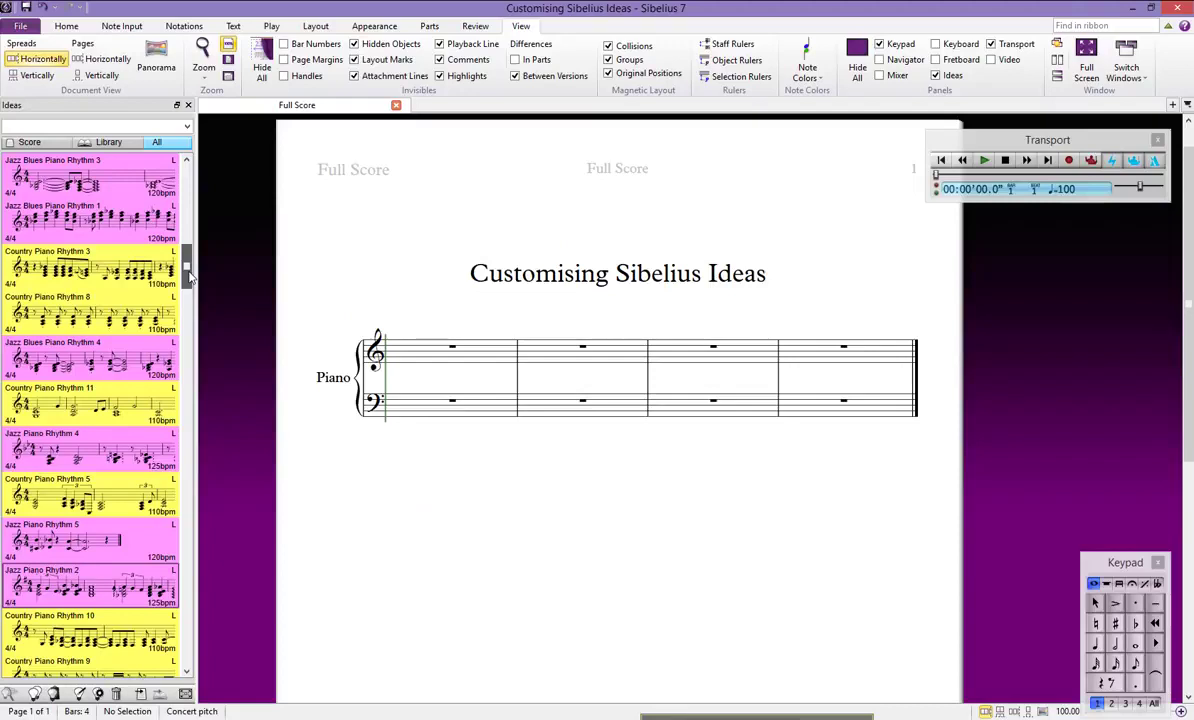
Step: Pick the Jazz Blues Piano Rhythm 3 idea in the compact list and unmute the computer's sound
{"action": "left_click_drag", "start_coordinate": [189, 276], "coordinate": [189, 279]}
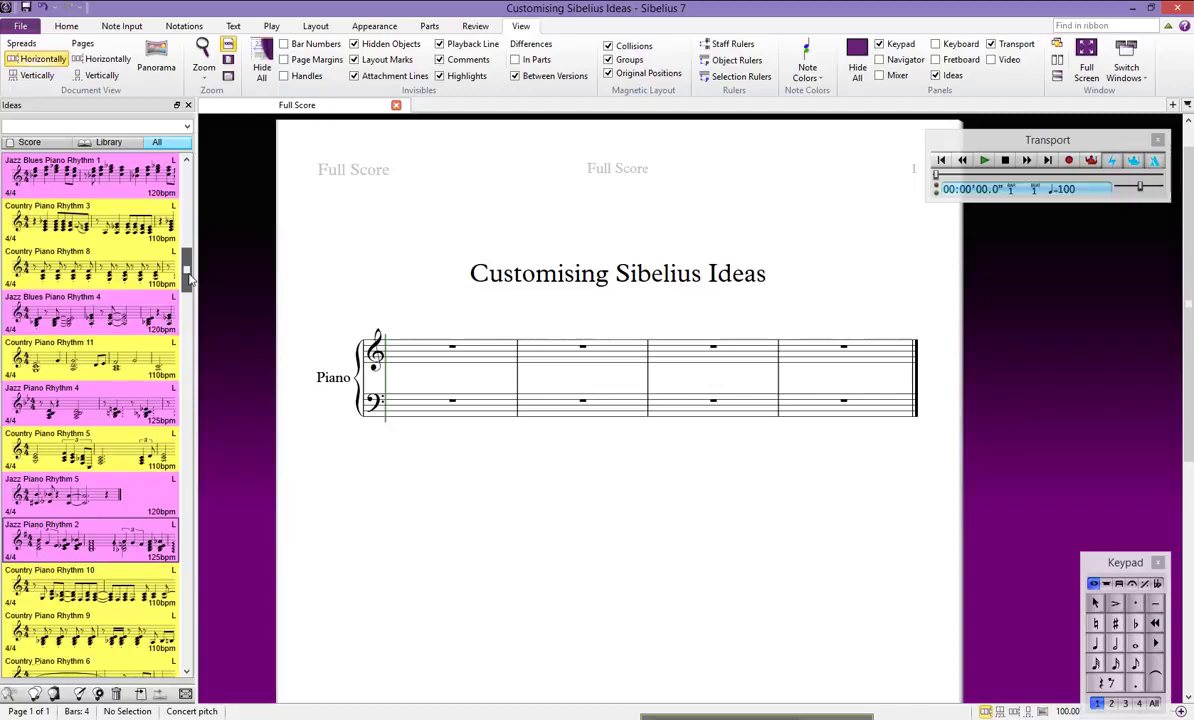
{"action": "left_click_drag", "start_coordinate": [189, 280], "coordinate": [190, 285]}
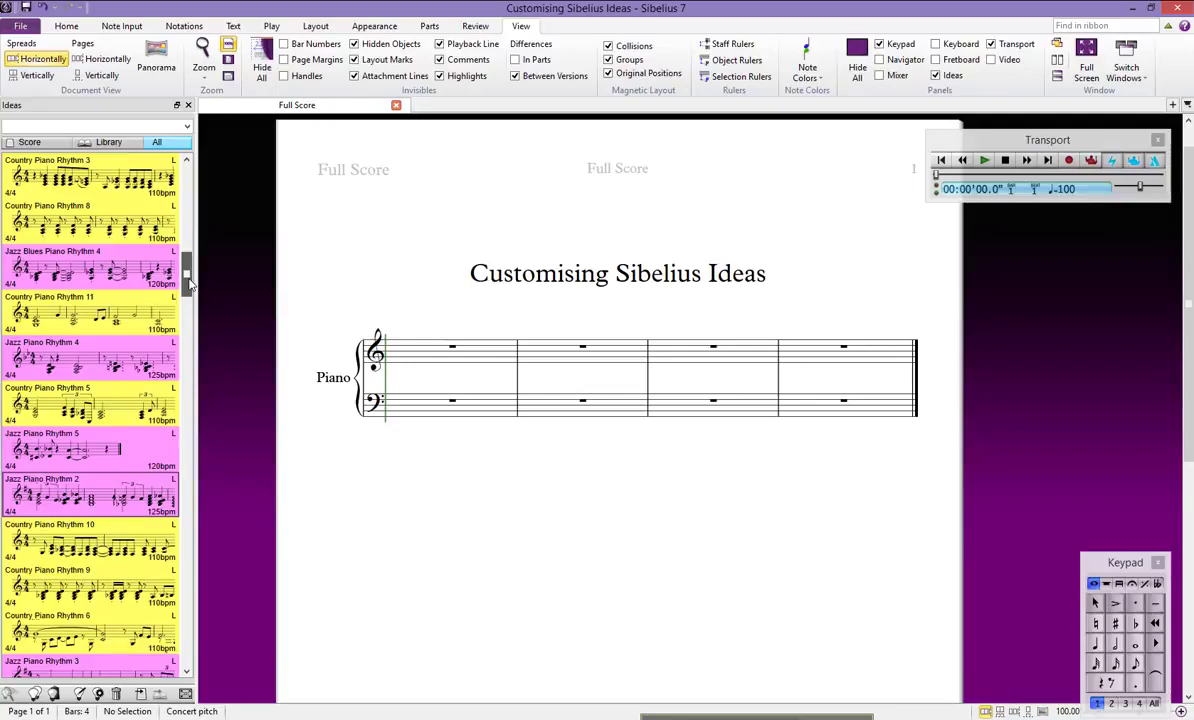
{"action": "left_click_drag", "start_coordinate": [189, 285], "coordinate": [190, 249]}
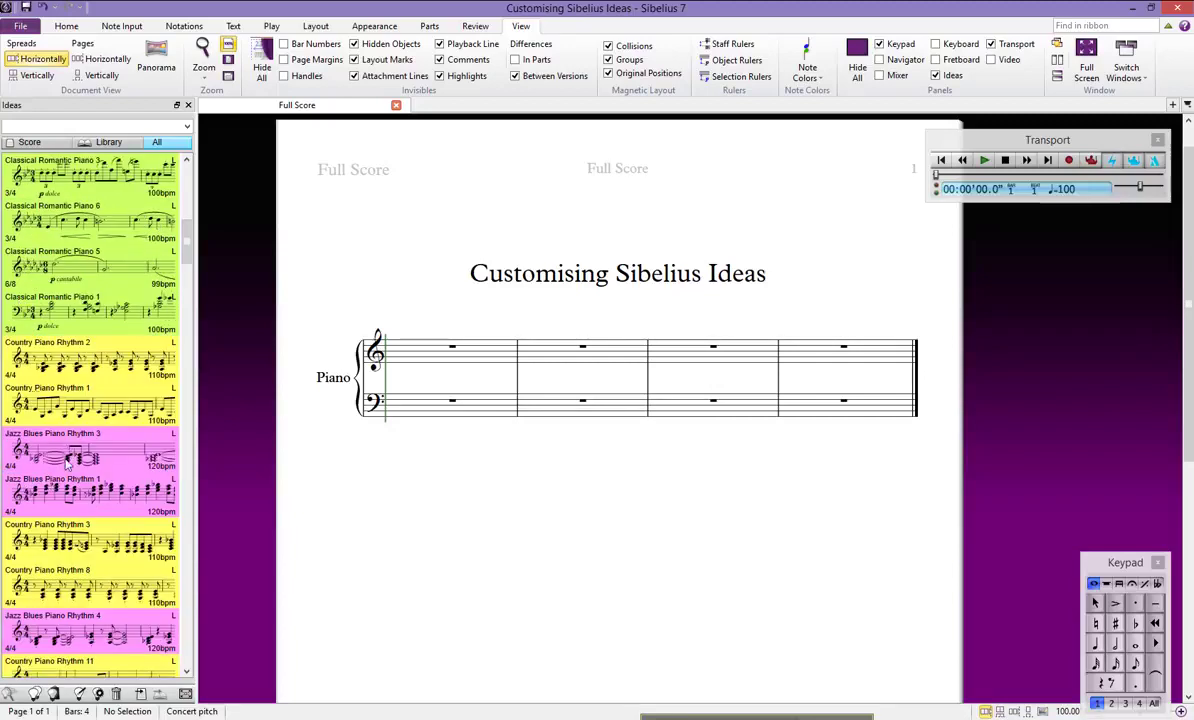
{"action": "left_click", "coordinate": [57, 453]}
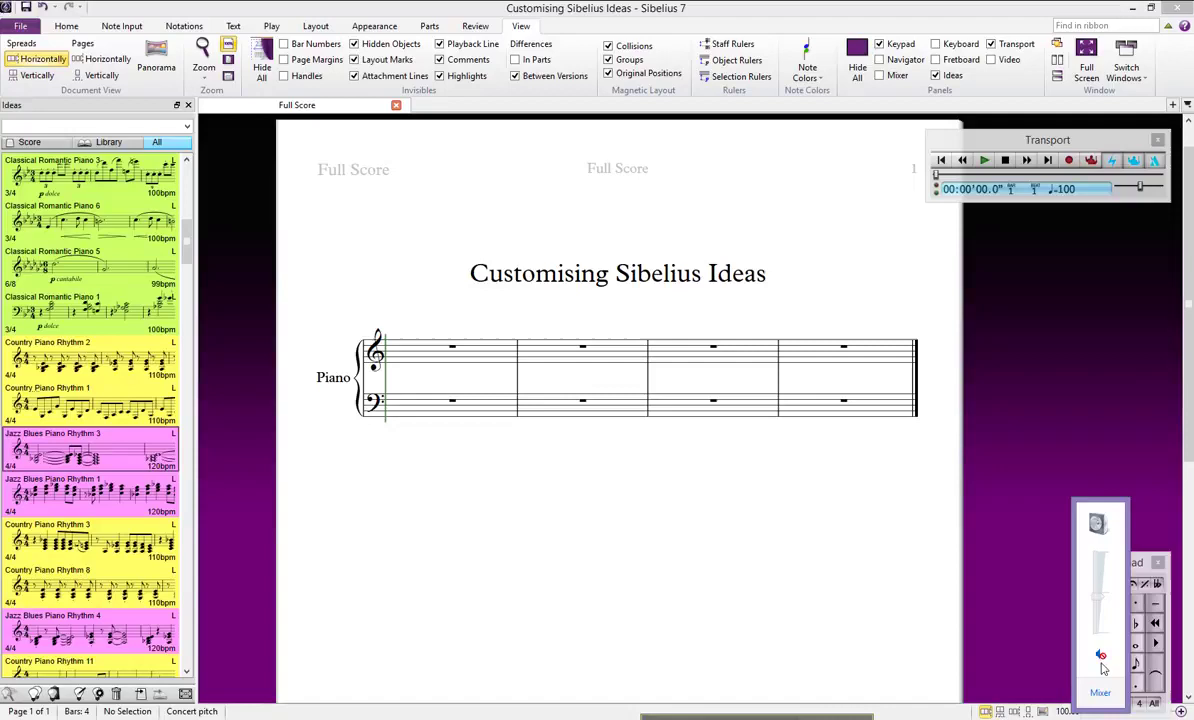
{"action": "left_click", "coordinate": [1100, 655]}
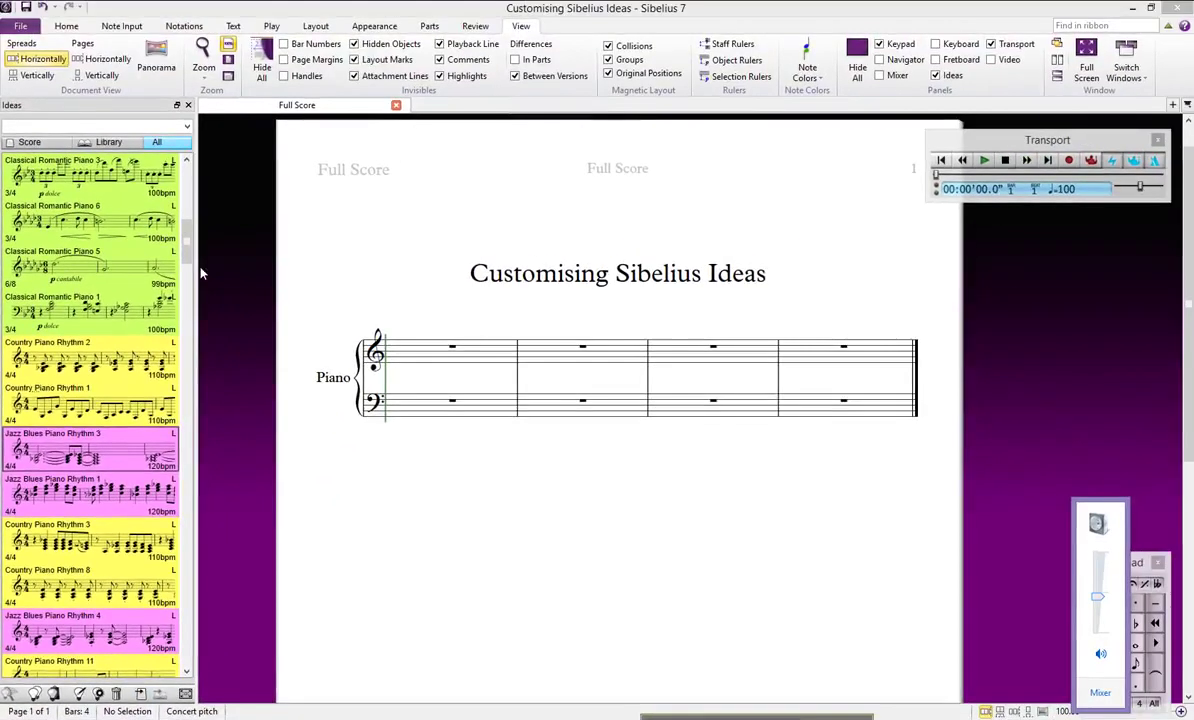
Step: Filter the Ideas list by "pop piano"
{"action": "left_click", "coordinate": [42, 122]}
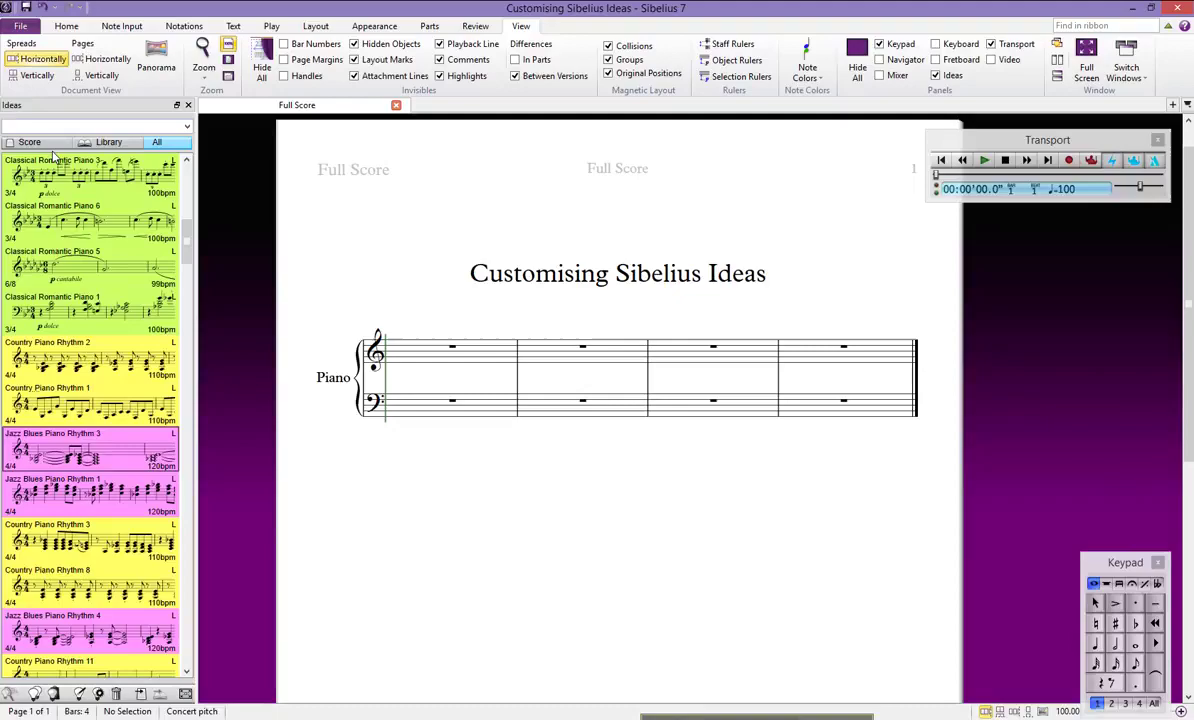
{"action": "type", "text": "pop piano"}
{"action": "key", "text": "Return"}
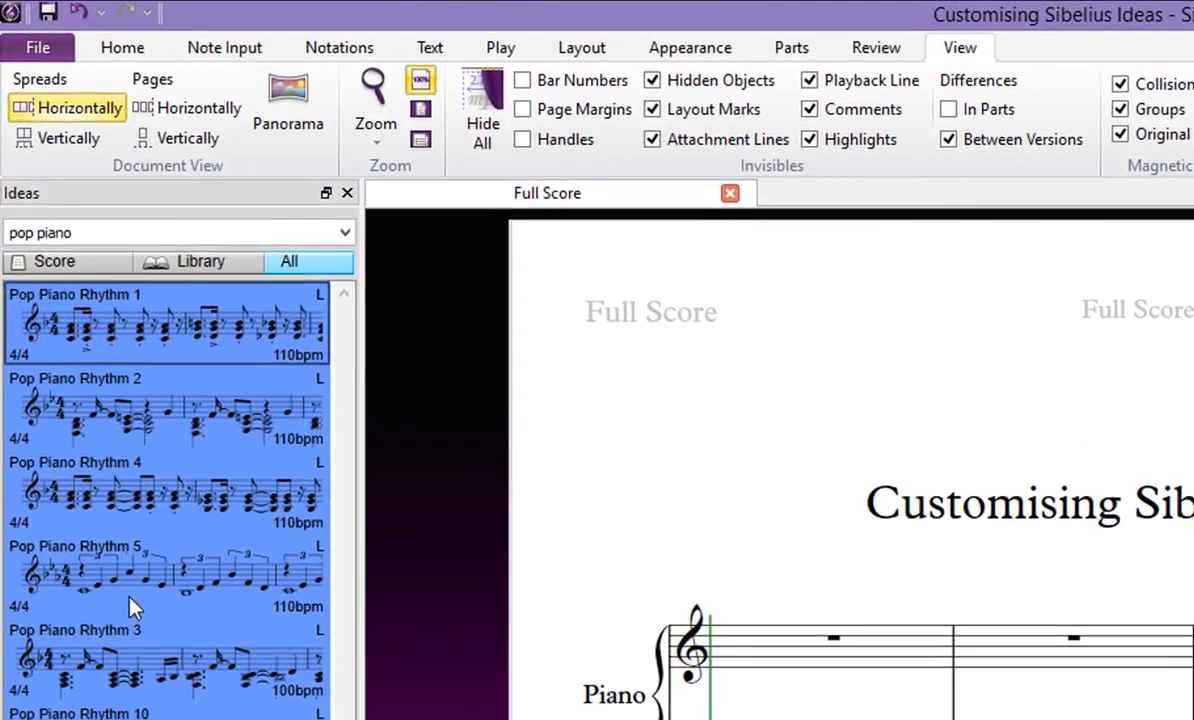
Step: Add Pop Piano Rhythm 4 to the score's ideas and show only the ideas stored in the score
{"action": "left_click", "coordinate": [97, 505]}
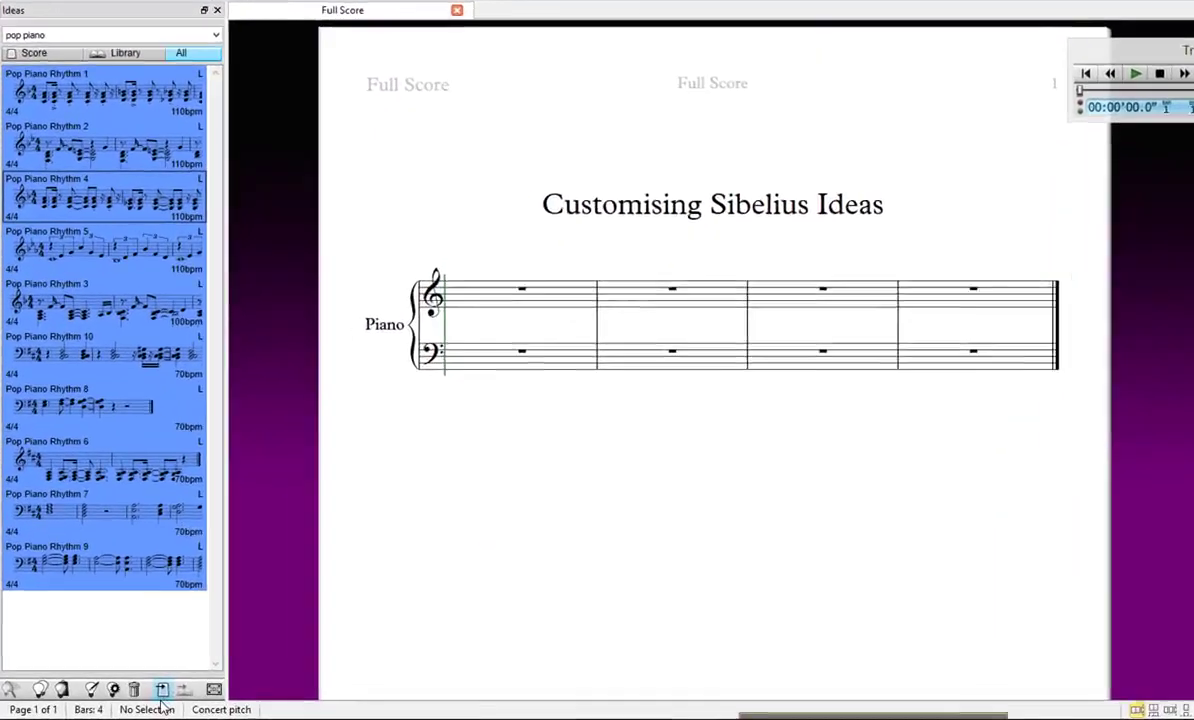
{"action": "left_click", "coordinate": [161, 689]}
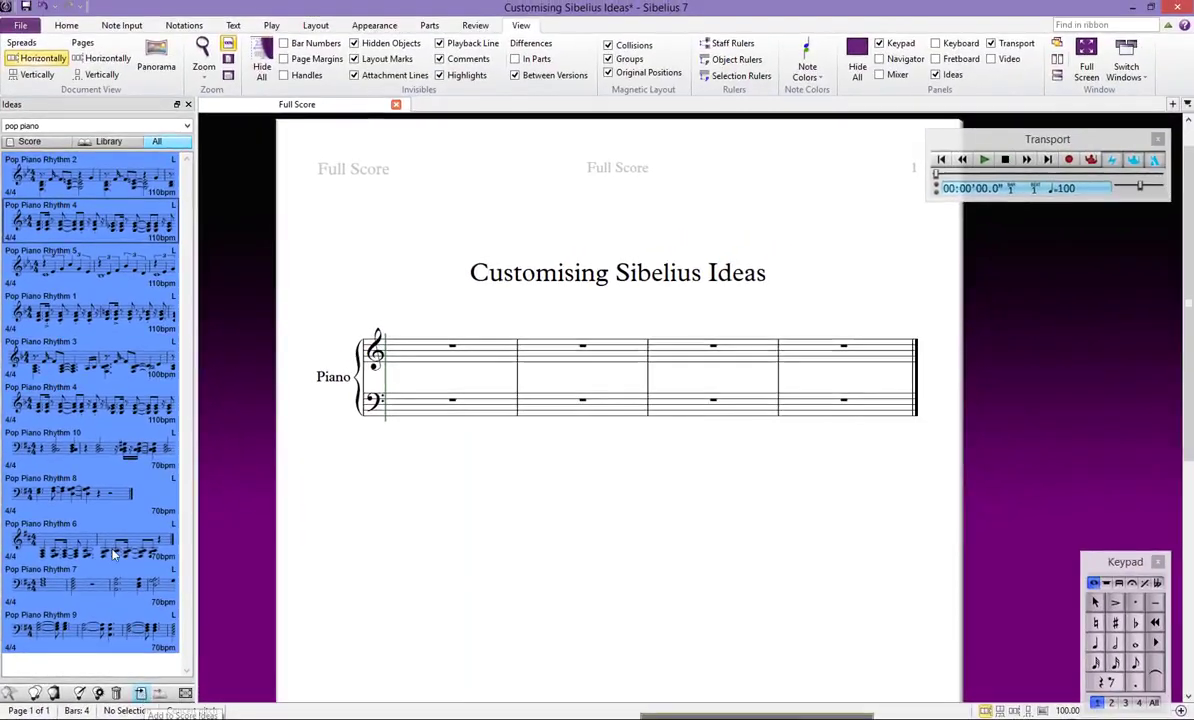
{"action": "left_click", "coordinate": [27, 142]}
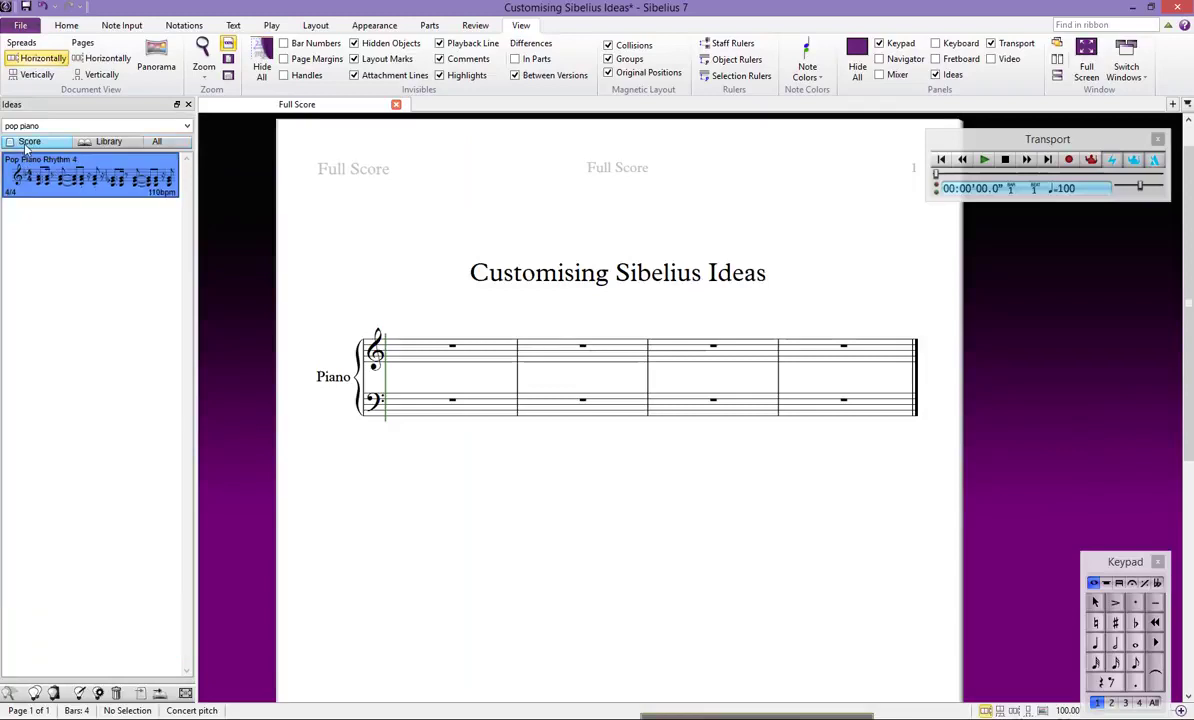
Step: Add Pop Piano Rhythm 2 from the full ideas list to the score's ideas, and list only the score's ideas again
{"action": "left_click", "coordinate": [158, 142]}
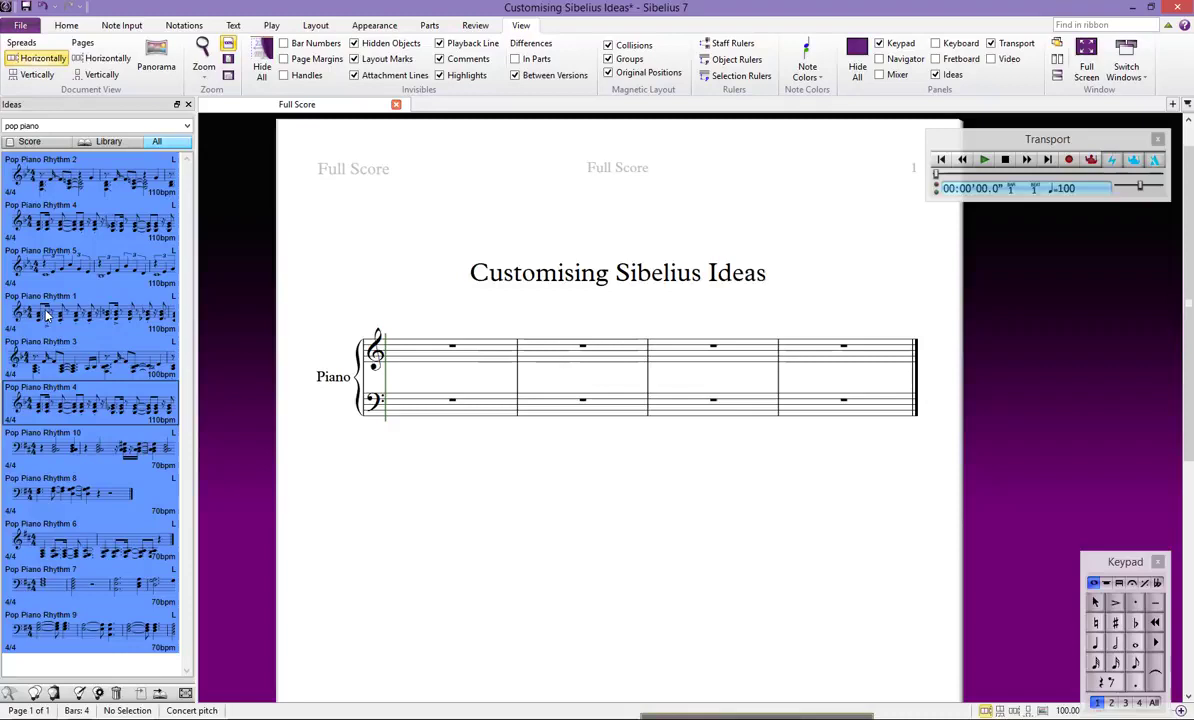
{"action": "left_click", "coordinate": [53, 188]}
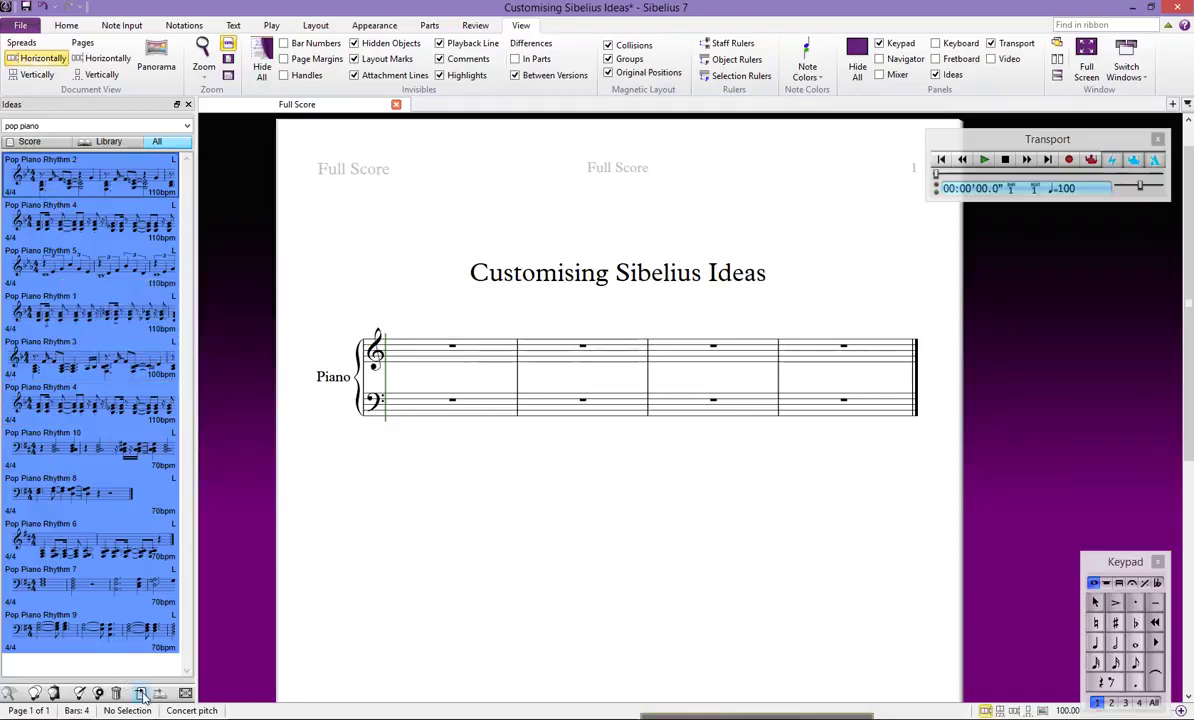
{"action": "left_click", "coordinate": [141, 693]}
{"action": "left_click", "coordinate": [29, 143]}
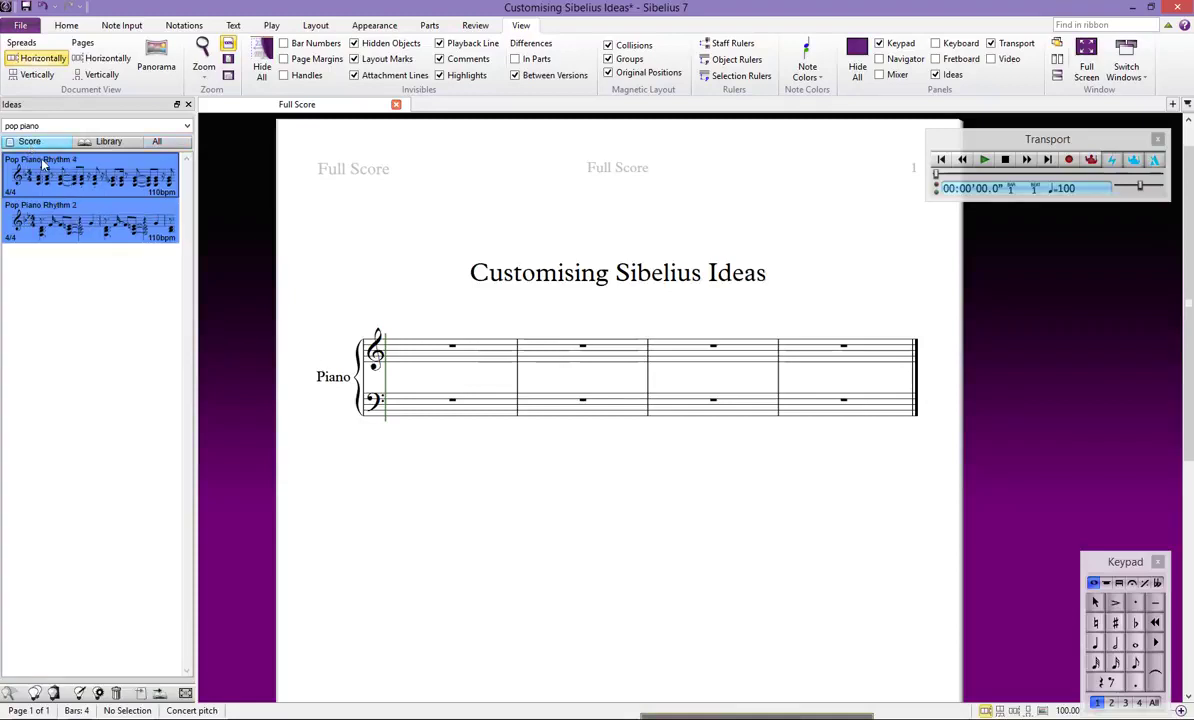
{"action": "mouse_move", "coordinate": [57, 184]}
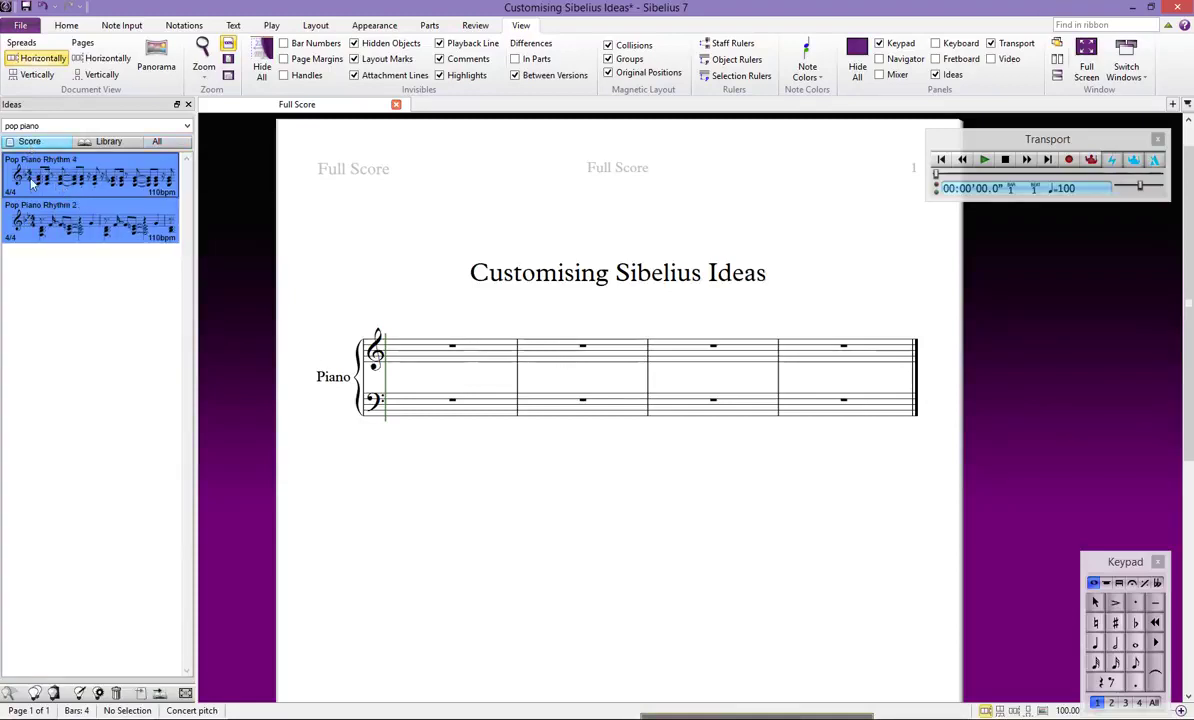
{"action": "left_click", "coordinate": [156, 141]}
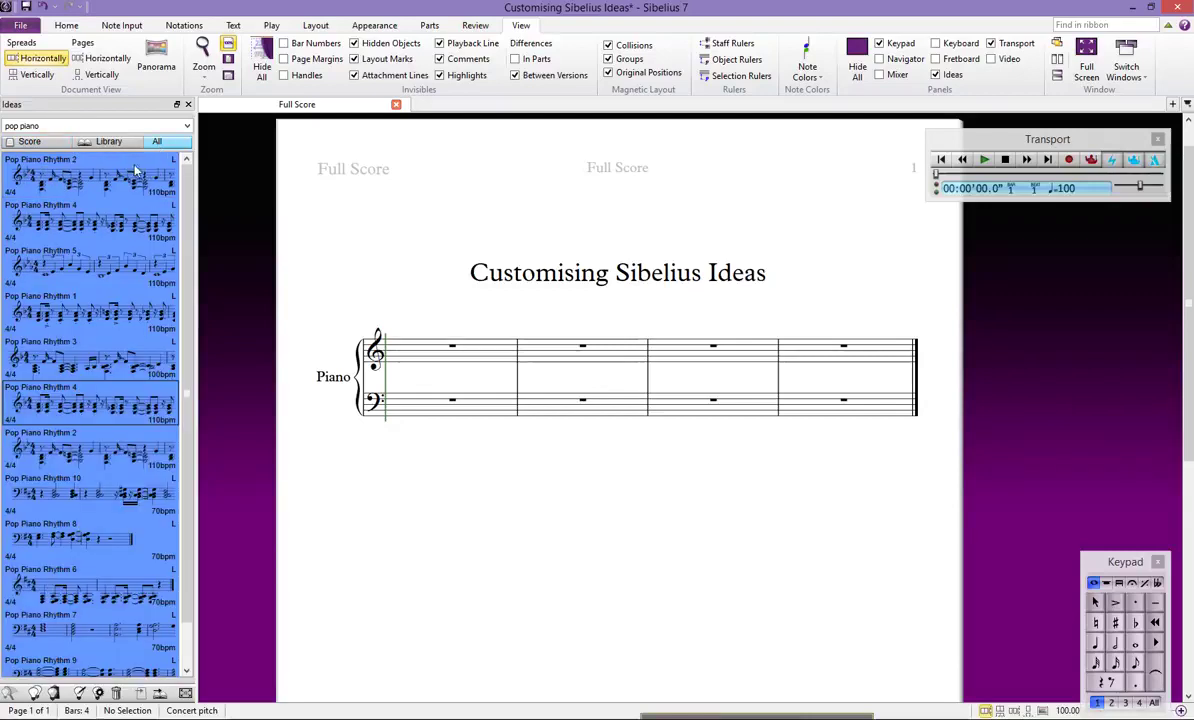
{"action": "left_click", "coordinate": [24, 141]}
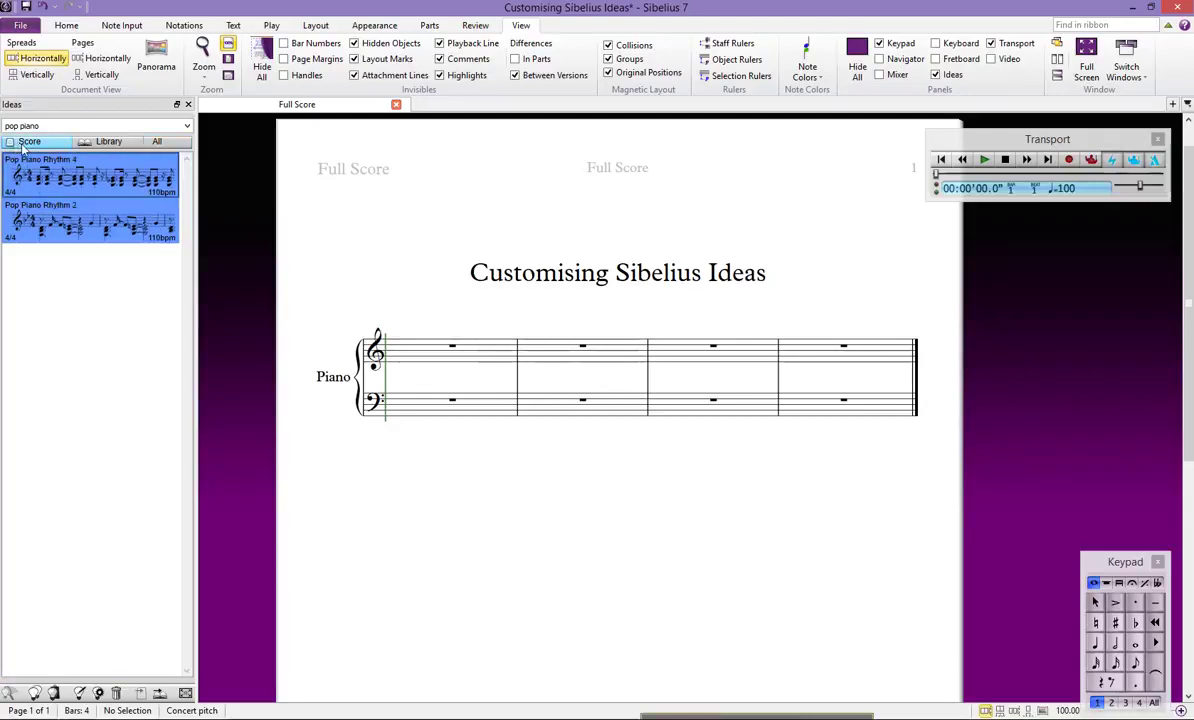
Step: Paste the Pop Piano Rhythm 4 idea into the piano part from bar 1 and switch the score to Panorama view
{"action": "left_click", "coordinate": [395, 352]}
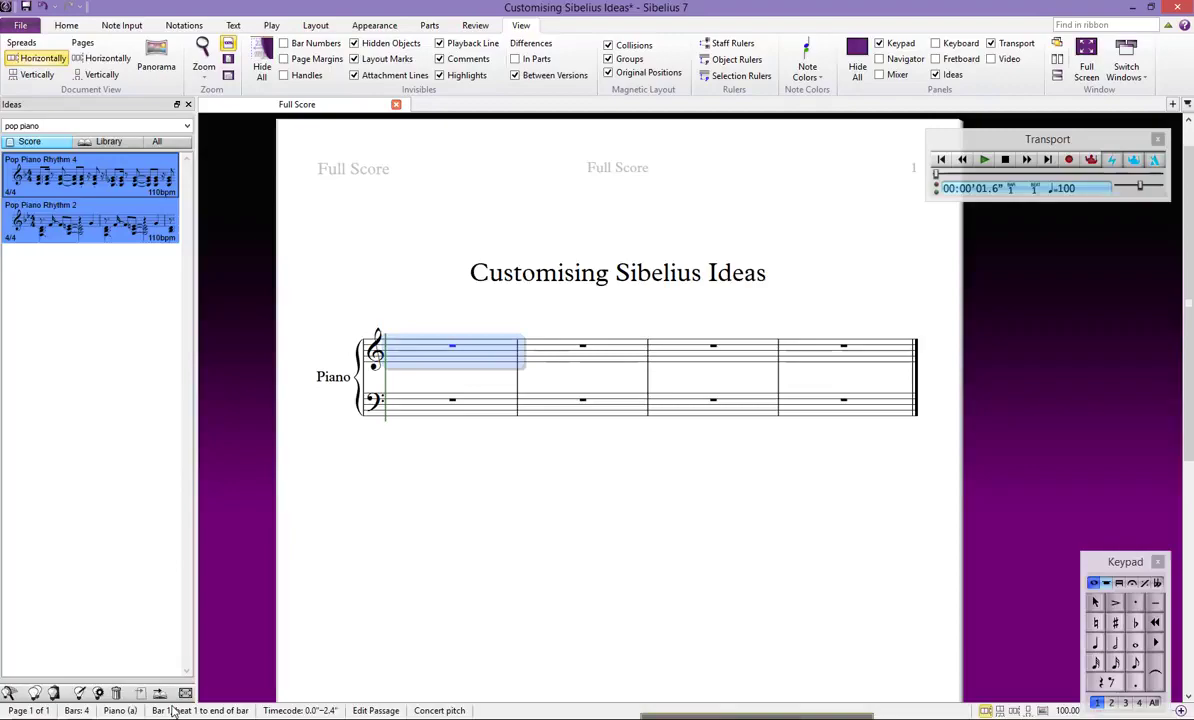
{"action": "left_click", "coordinate": [53, 693]}
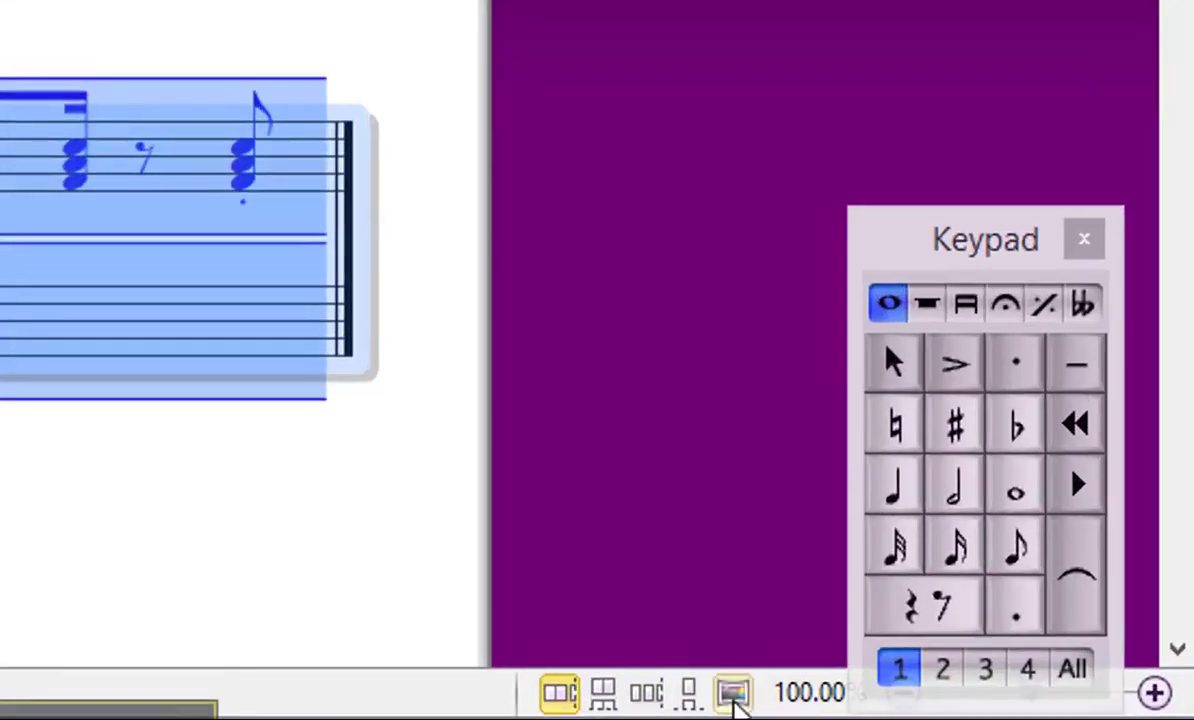
{"action": "left_click", "coordinate": [734, 700]}
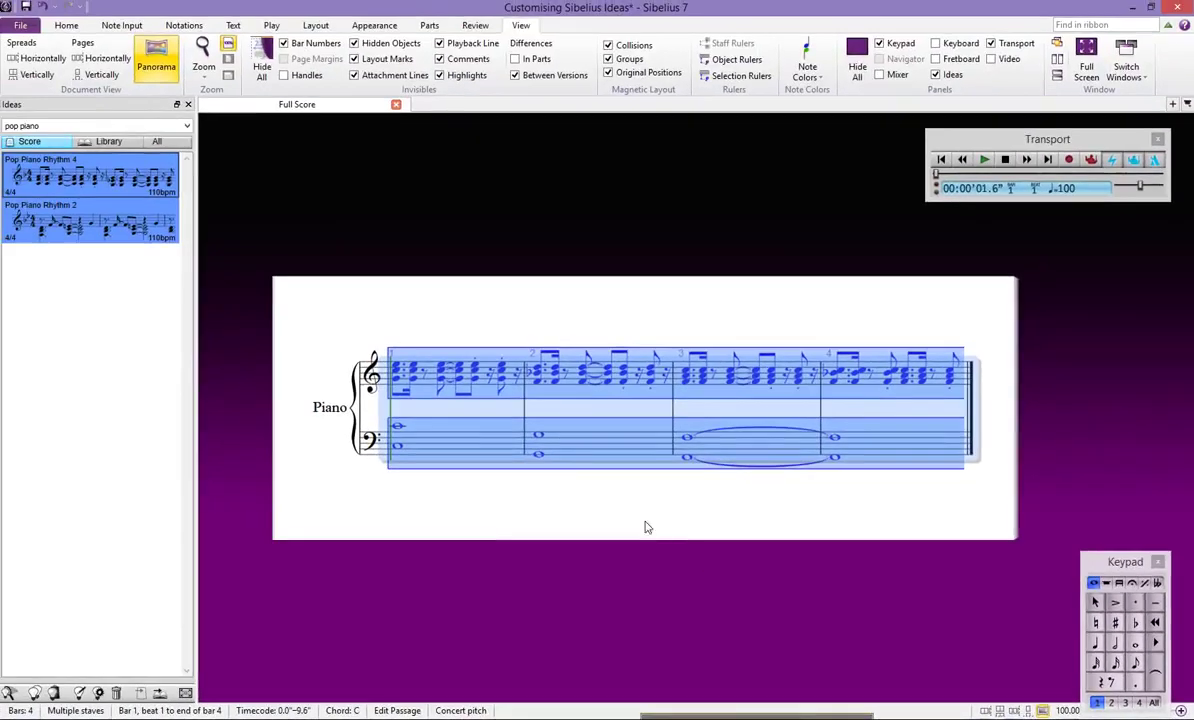
{"action": "left_click_drag", "start_coordinate": [627, 514], "coordinate": [627, 534]}
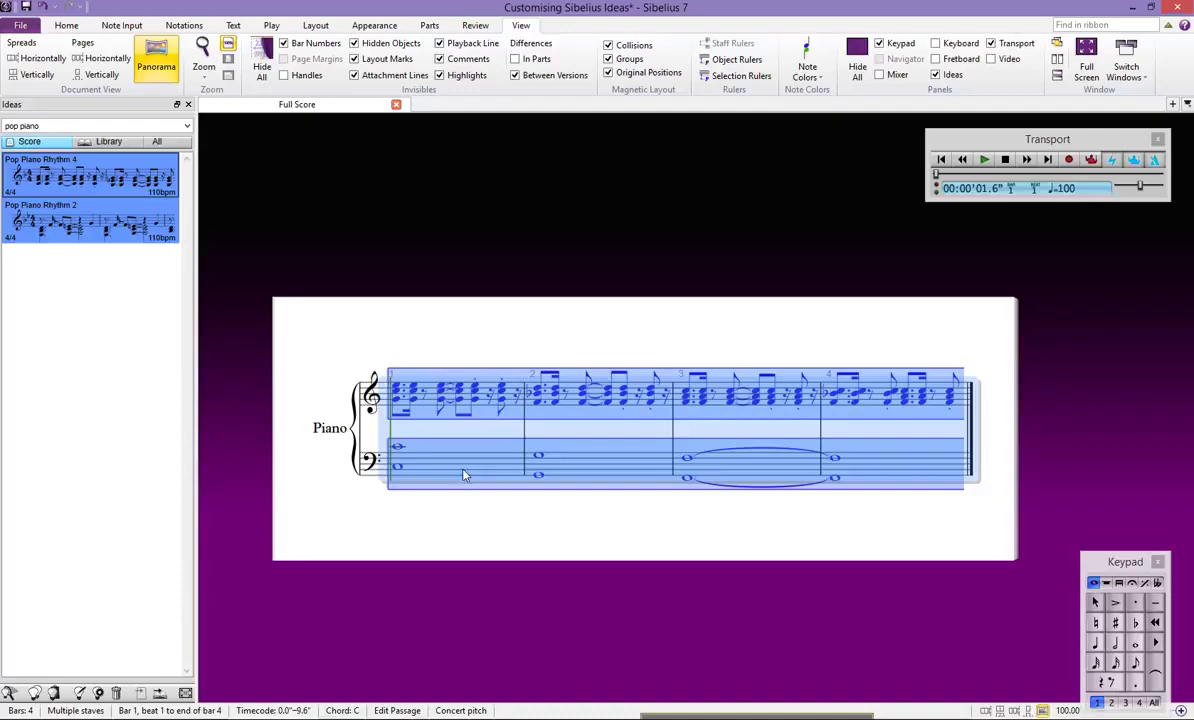
{"action": "left_click", "coordinate": [507, 437]}
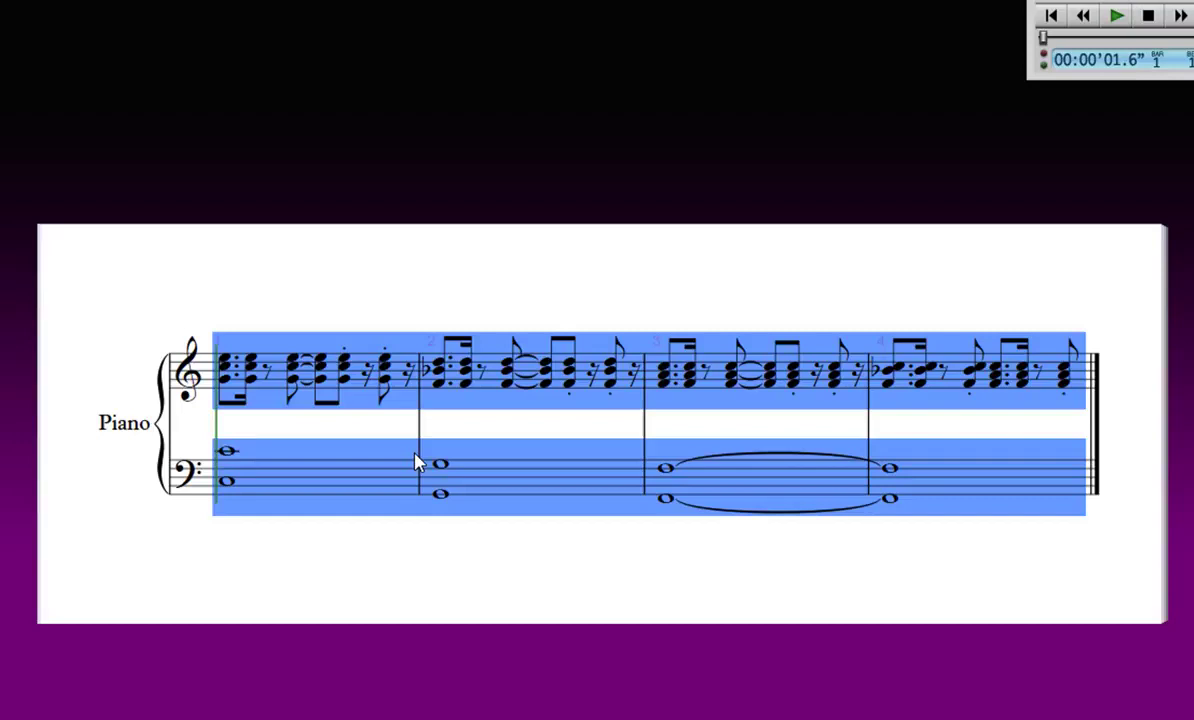
{"action": "left_click_drag", "start_coordinate": [280, 584], "coordinate": [280, 613]}
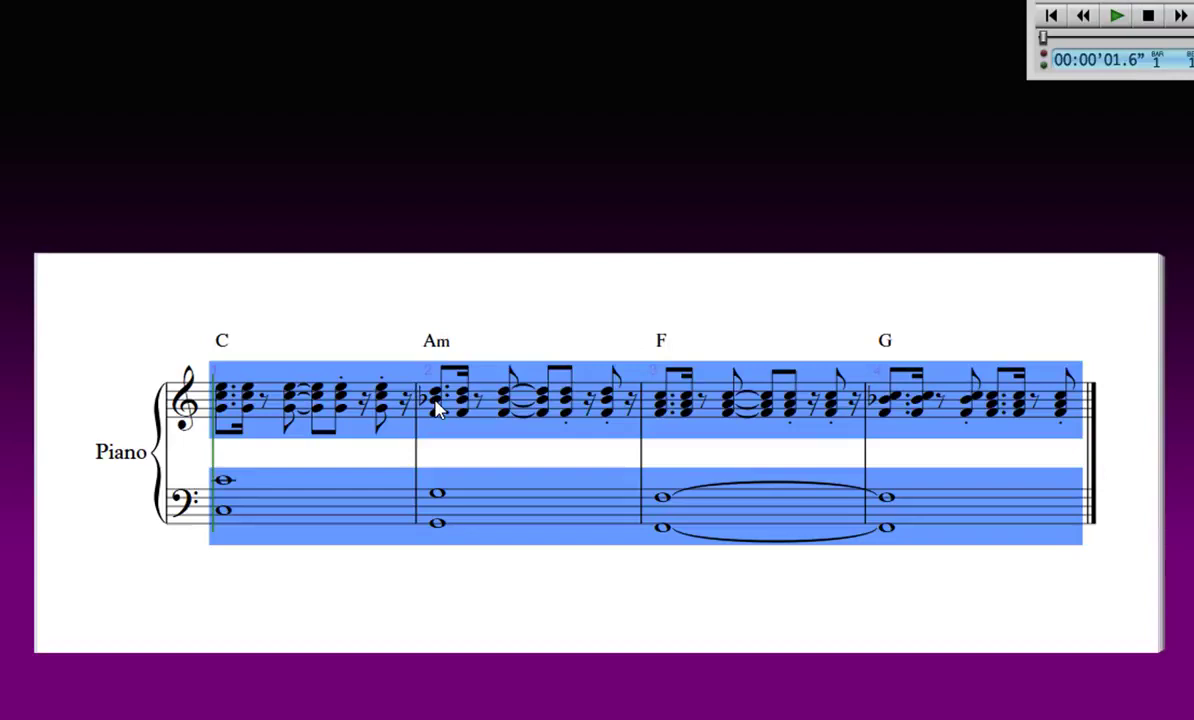
Step: Raise the top note of every right-hand chord in bar 2 from D to E
{"action": "key", "text": "Up"}
{"action": "left_click", "coordinate": [462, 390]}
{"action": "key", "text": "Up"}
{"action": "left_click", "coordinate": [503, 391]}
{"action": "key", "text": "Up"}
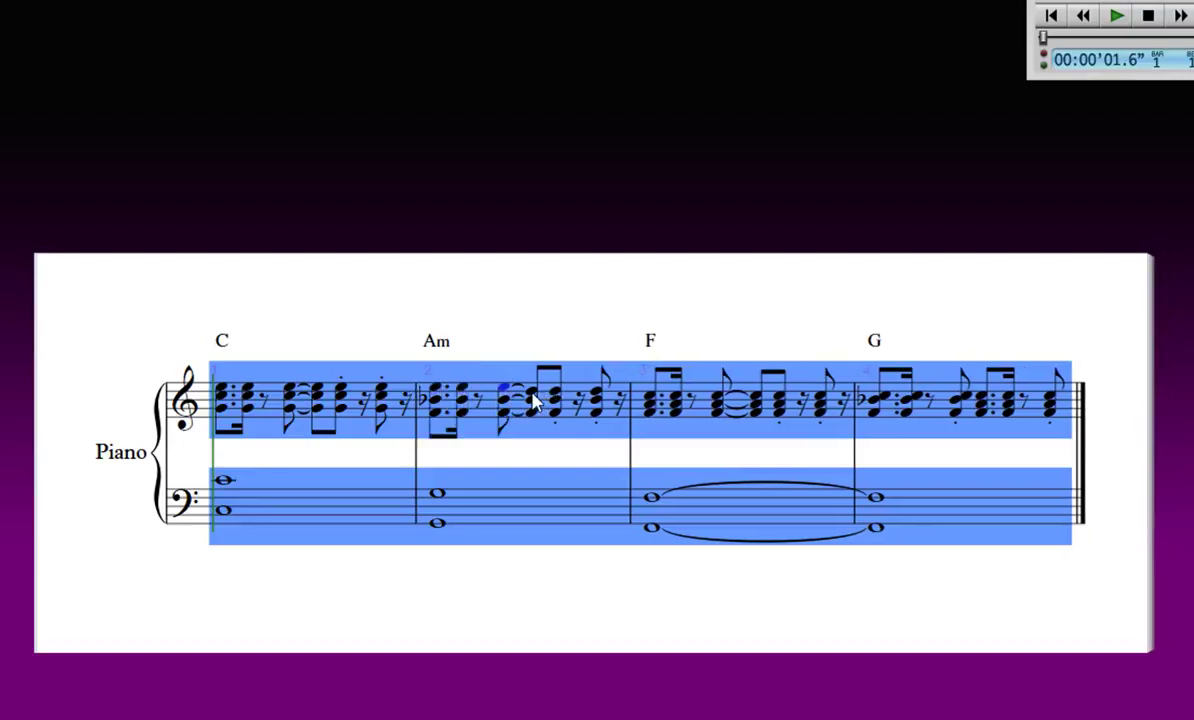
{"action": "left_click", "coordinate": [532, 391]}
{"action": "key", "text": "Up"}
{"action": "left_click", "coordinate": [556, 392]}
{"action": "key", "text": "Up"}
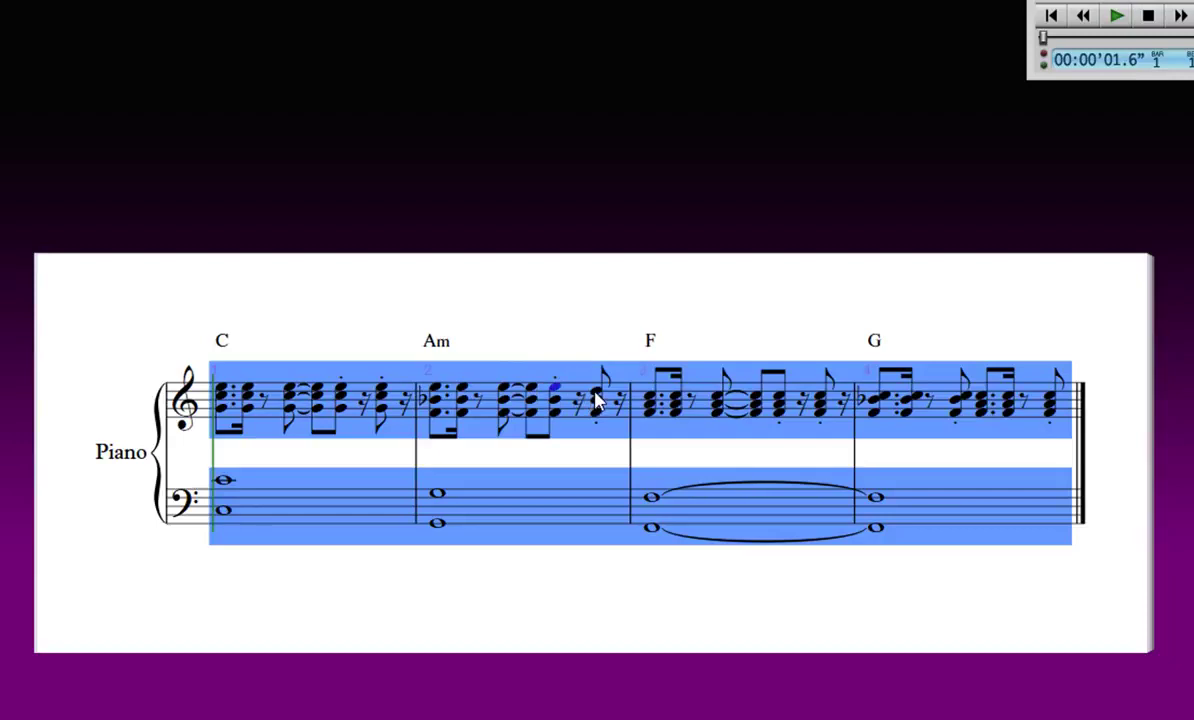
{"action": "left_click", "coordinate": [595, 391]}
{"action": "key", "text": "Up"}
Step: Lower the middle B flat of every right-hand chord in bar 2 to A
{"action": "left_click", "coordinate": [434, 403]}
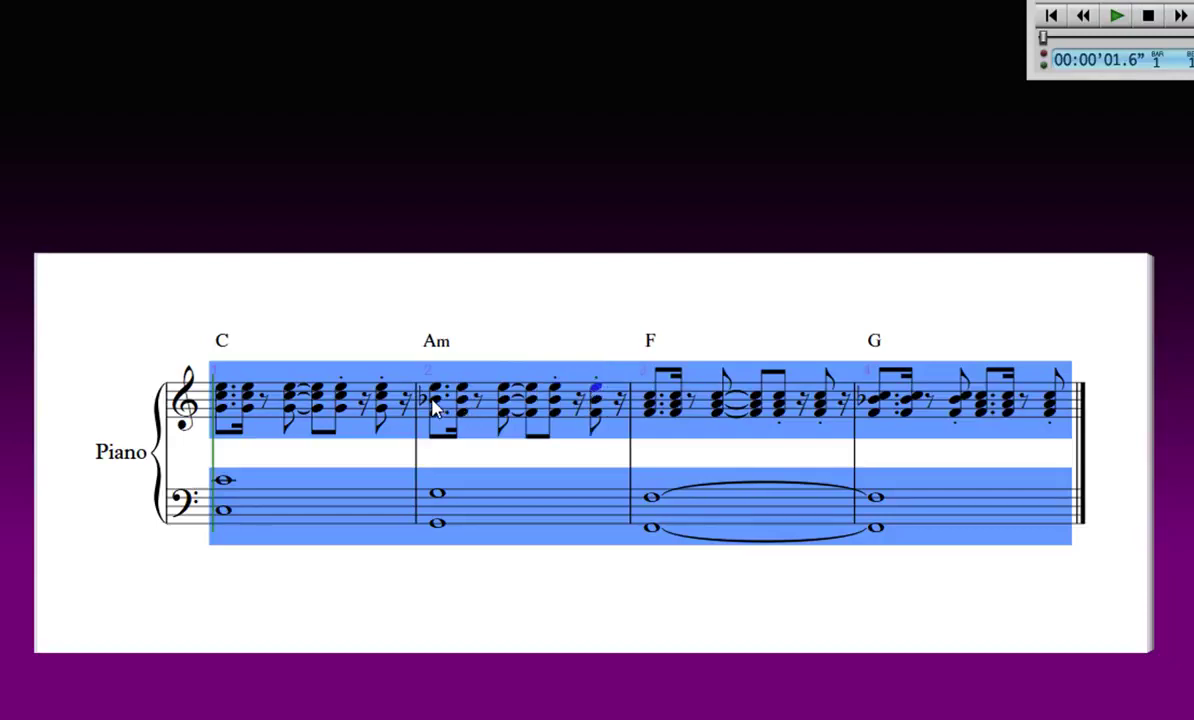
{"action": "key", "text": "x"}
{"action": "left_click", "coordinate": [465, 400]}
{"action": "key", "text": "Down"}
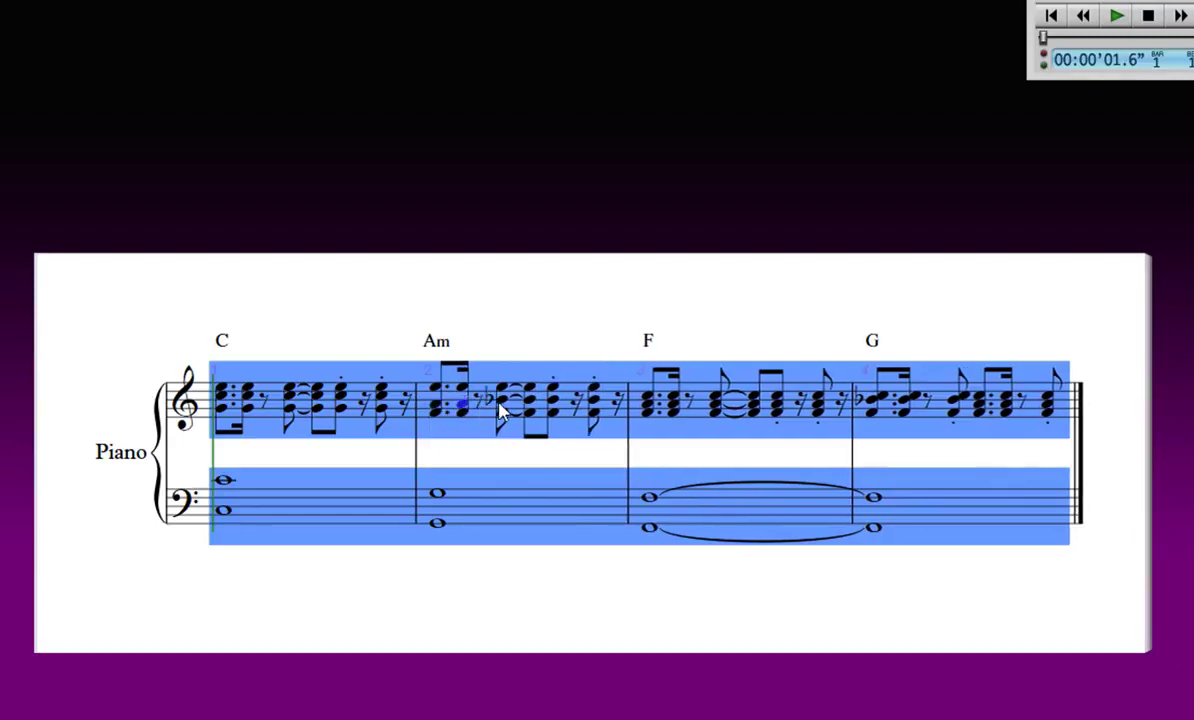
{"action": "left_click", "coordinate": [503, 399]}
{"action": "key", "text": "Down"}
{"action": "left_click", "coordinate": [551, 399]}
{"action": "key", "text": "Down"}
{"action": "left_click", "coordinate": [567, 400]}
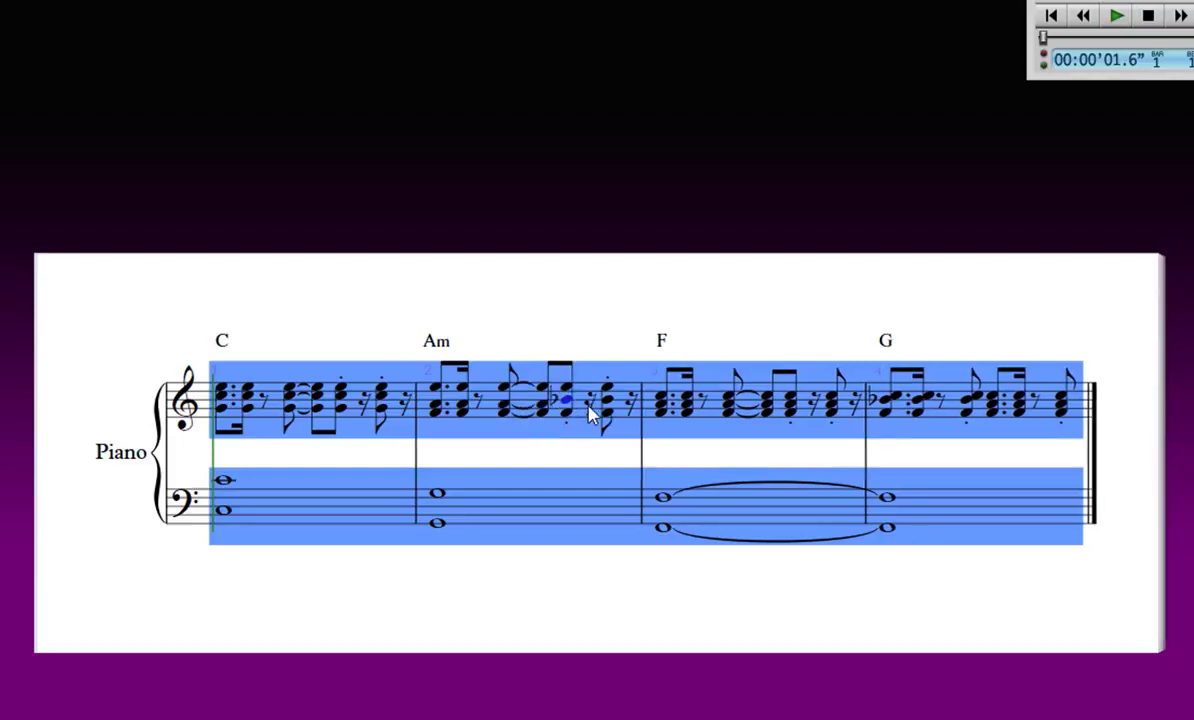
{"action": "key", "text": "Down"}
{"action": "left_click", "coordinate": [612, 400]}
{"action": "key", "text": "Down"}
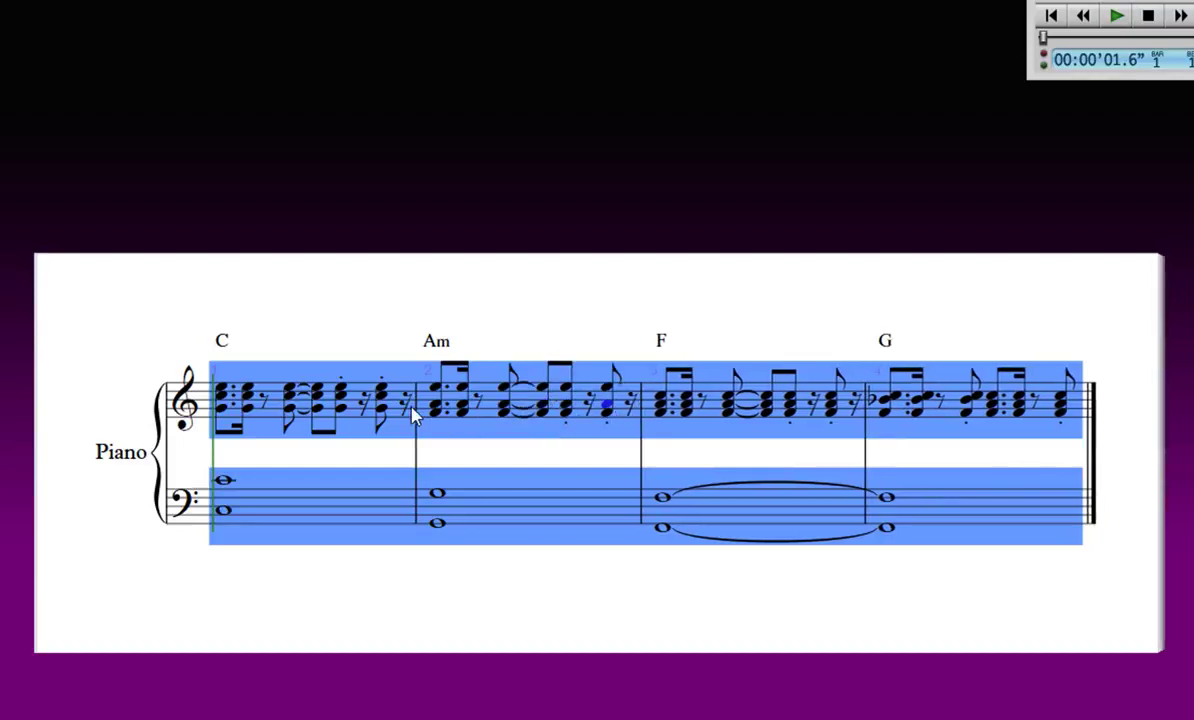
Step: Raise the bottom F of the right-hand chords in bar 2 to C, first chord first, and the remaining chords as one multiple selection
{"action": "key", "text": "Up"}
{"action": "key", "text": "Up"}
{"action": "key", "text": "Up"}
{"action": "key", "text": "Up"}
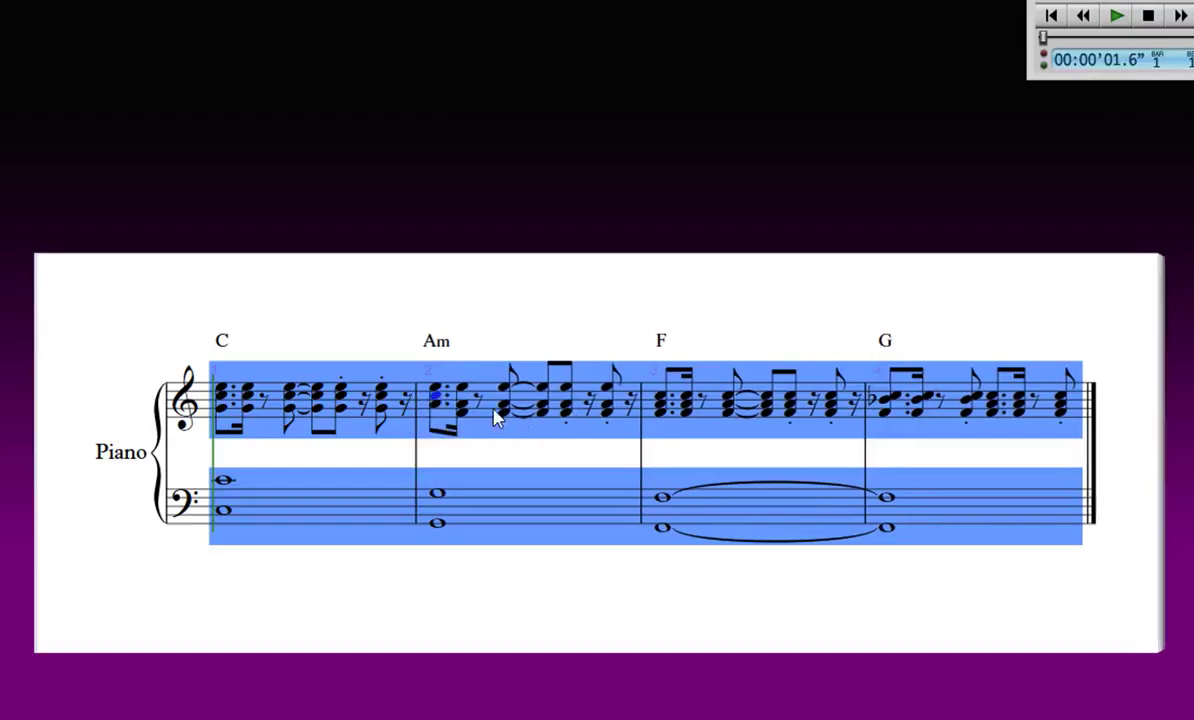
{"action": "left_click", "coordinate": [461, 412], "text": "ctrl"}
{"action": "left_click", "coordinate": [503, 412], "text": "ctrl"}
{"action": "left_click", "coordinate": [541, 413], "text": "ctrl"}
{"action": "key", "text": "ctrl+Up"}
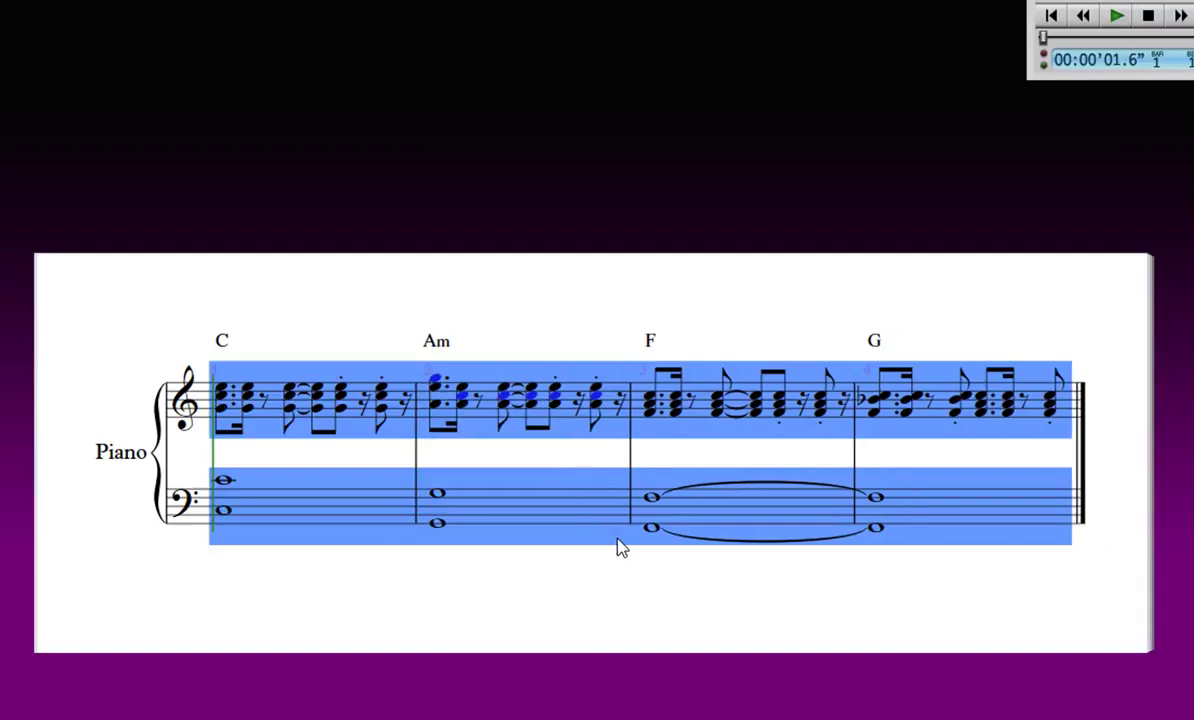
Step: Try lowering all the selected bar 2 notes together, and raise them back to their previous pitches
{"action": "key", "text": "Down"}
{"action": "key", "text": "Down"}
{"action": "key", "text": "Down"}
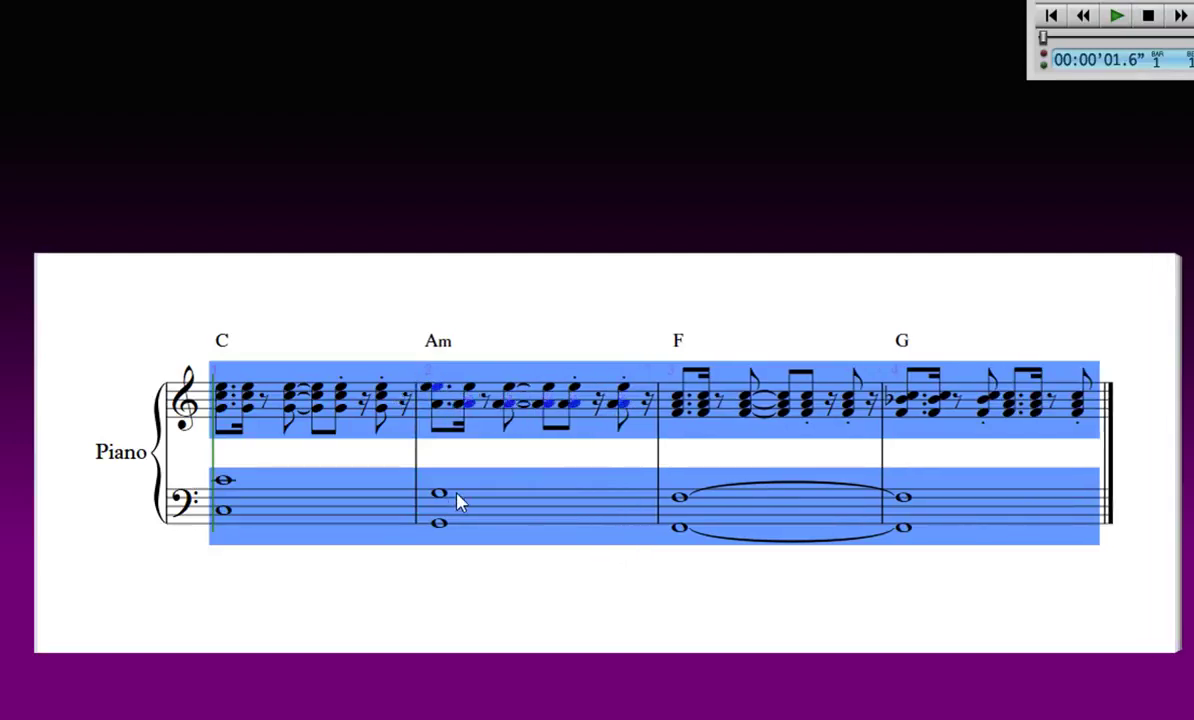
{"action": "key", "text": "Up"}
{"action": "key", "text": "Up"}
{"action": "key", "text": "Up"}
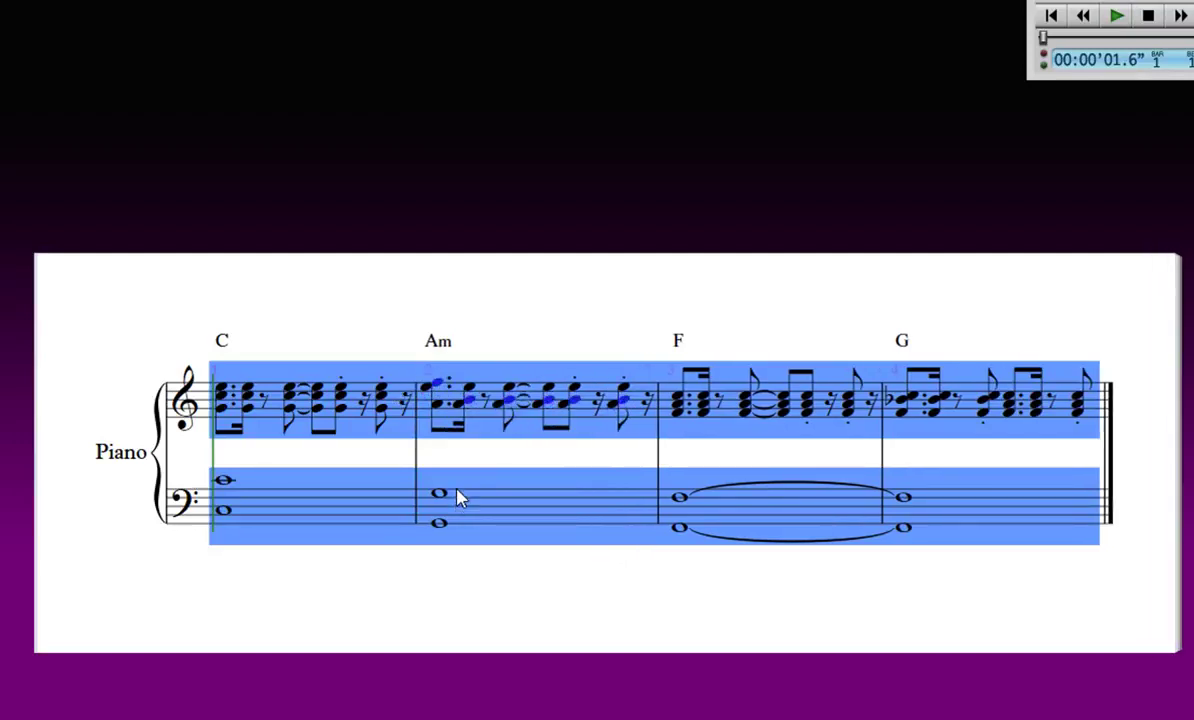
Step: Clear the selection and lower only the top G of bar 2's first right-hand chord to C
{"action": "key", "text": "Escape"}
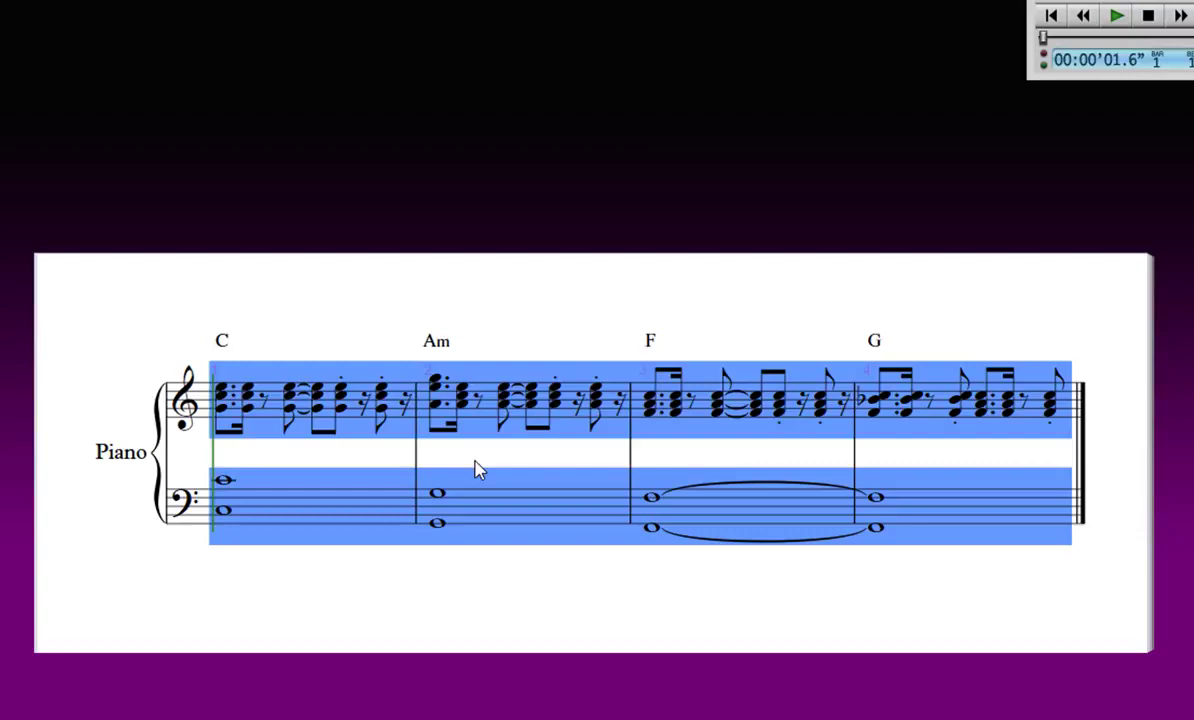
{"action": "left_click", "coordinate": [435, 377]}
{"action": "key", "text": "Down"}
{"action": "key", "text": "Down"}
{"action": "key", "text": "Down"}
{"action": "key", "text": "Down"}
Step: Raise the left-hand octave in bar 2 by one step to A and deselect it
{"action": "left_click", "coordinate": [480, 522]}
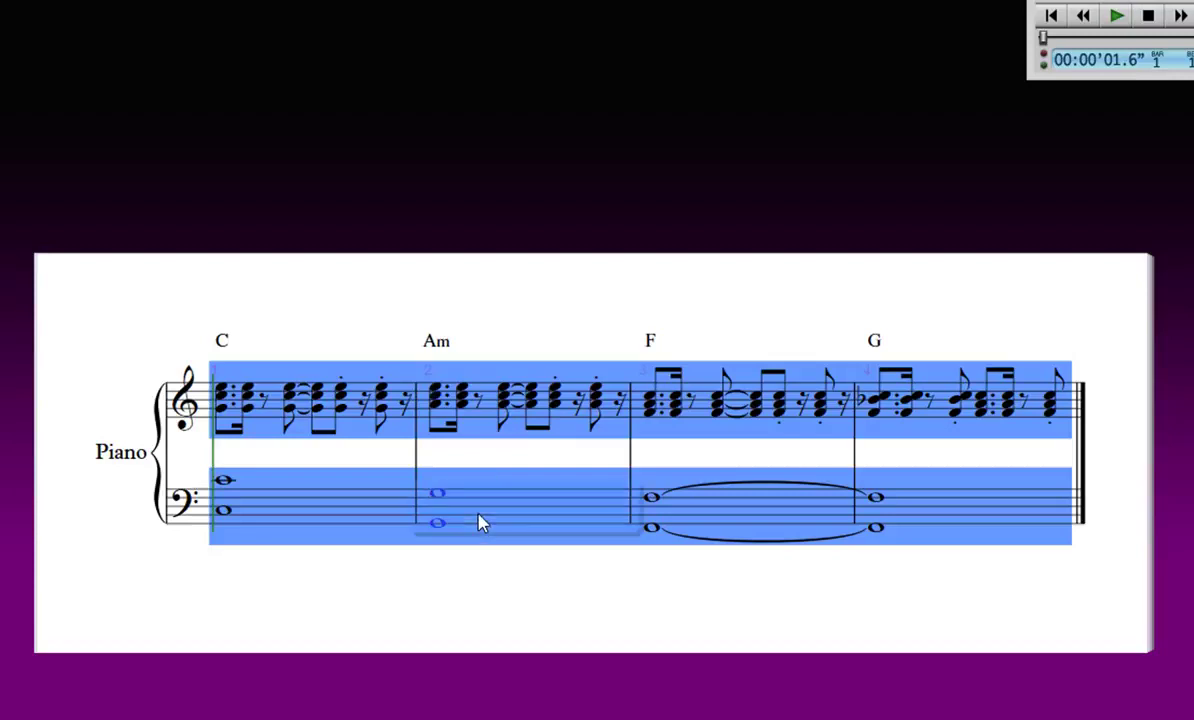
{"action": "key", "text": "Up"}
{"action": "left_click", "coordinate": [612, 606]}
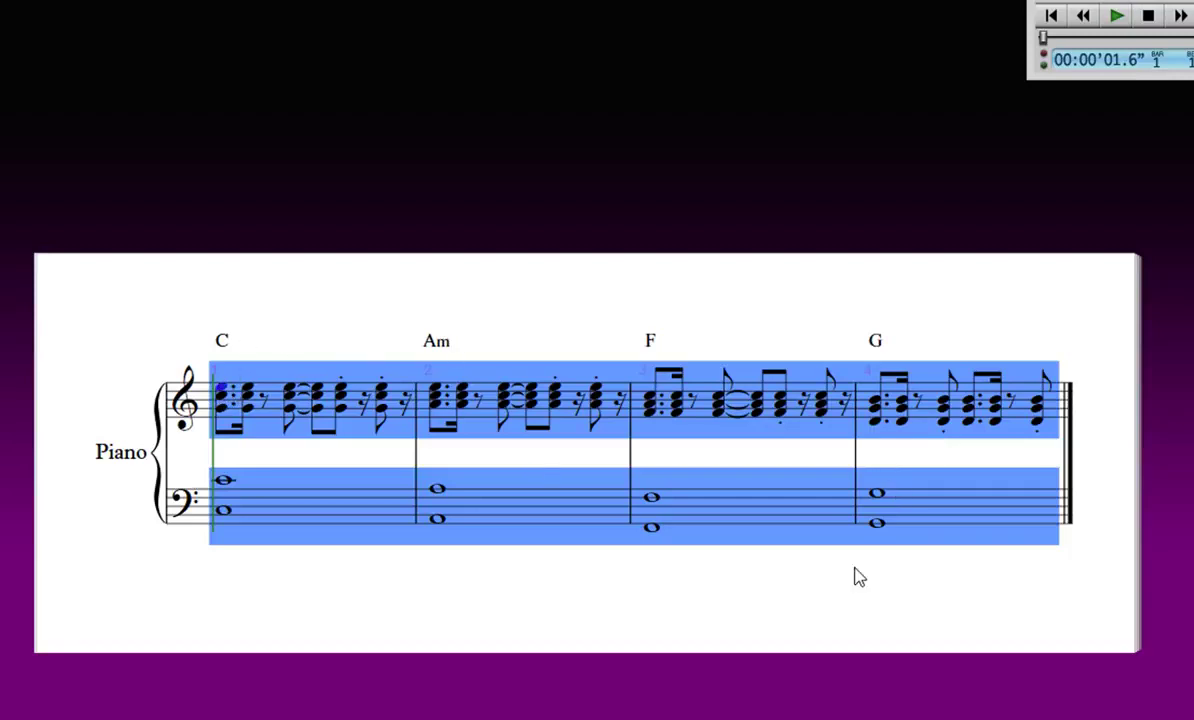
Step: Change the first right-hand chord in bars 1 and 2 to a quarter note
{"action": "key", "text": "4"}
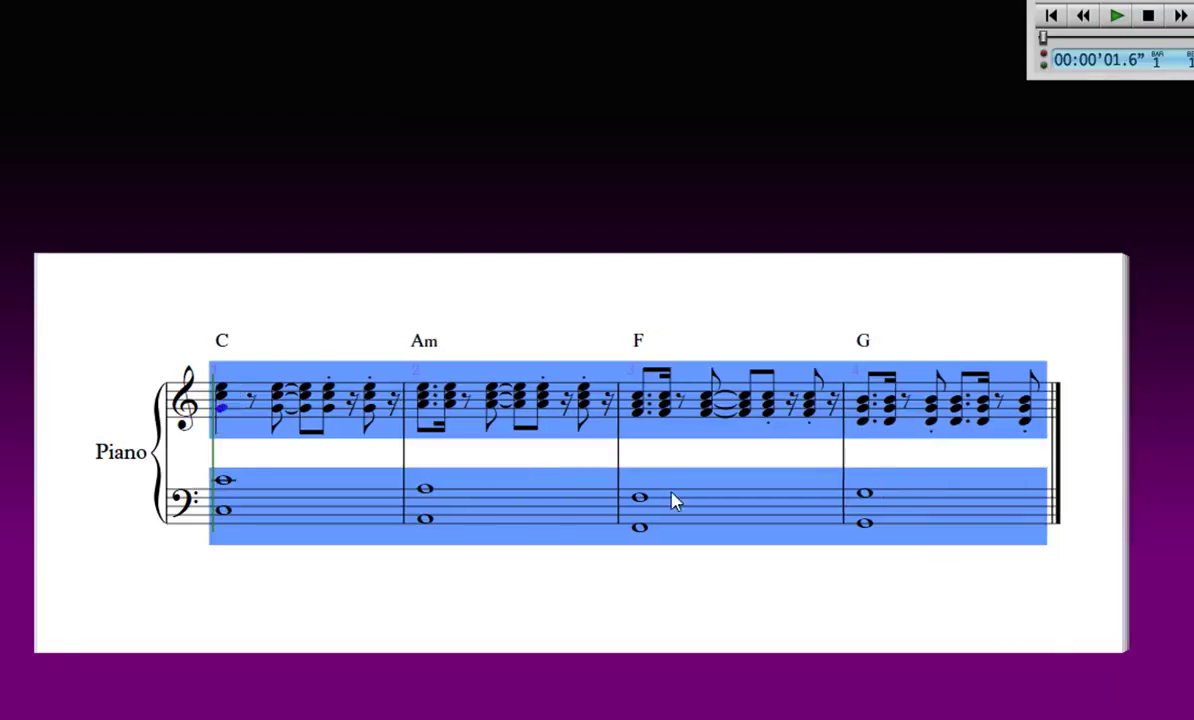
{"action": "left_click", "coordinate": [434, 388]}
{"action": "key", "text": "4"}
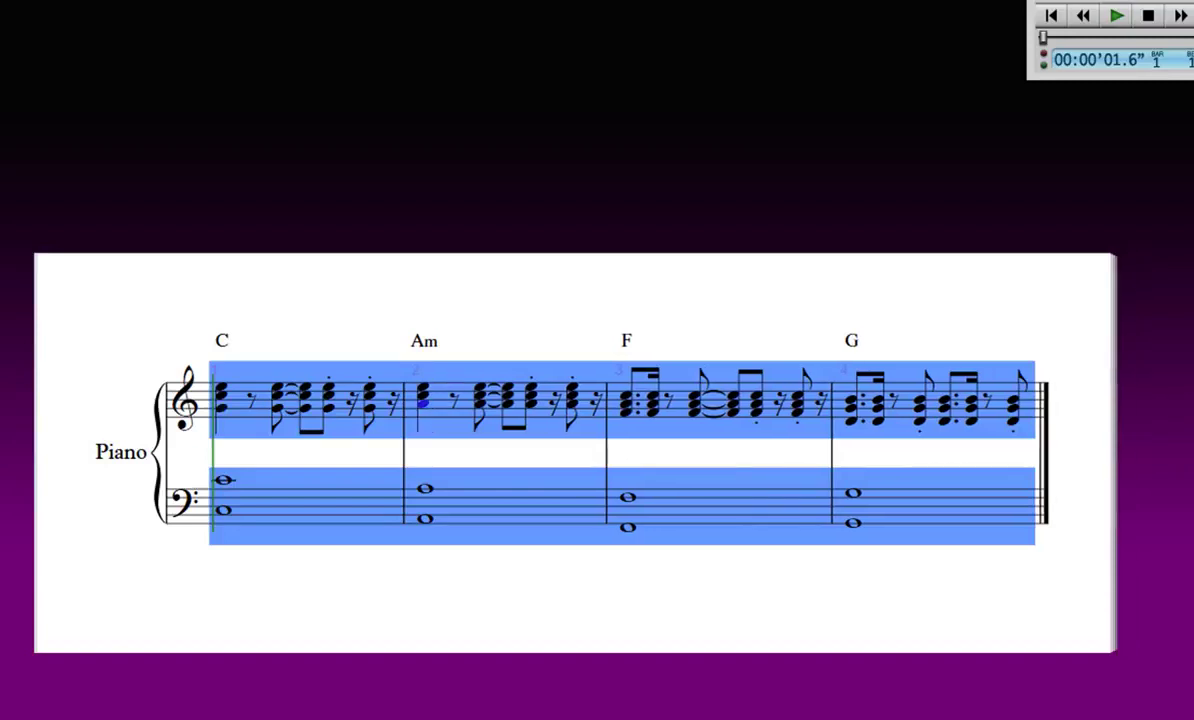